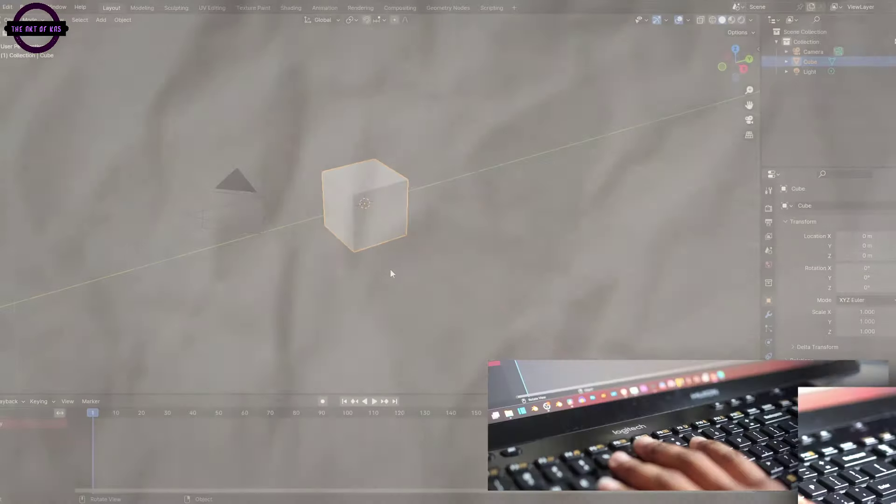
Step: Keyframe the cube's rotation at frame 1, then rotate it to a new tilt at frame 30
key("i")
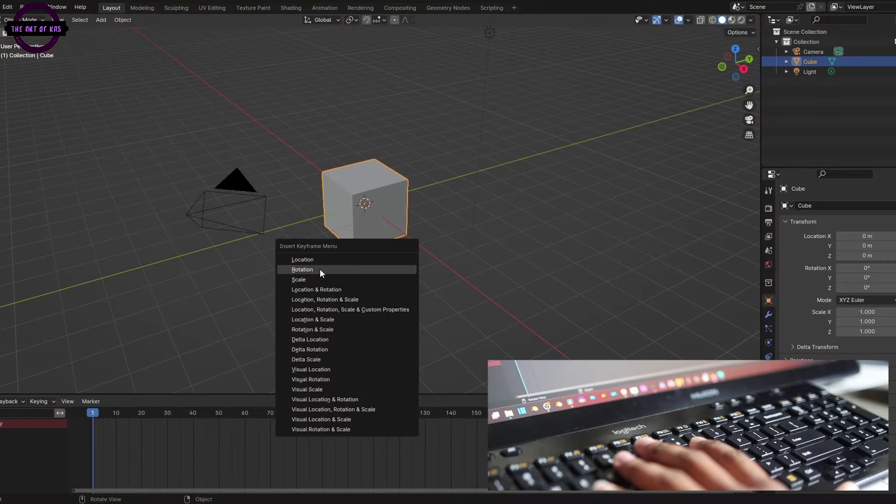
left_click(320, 269)
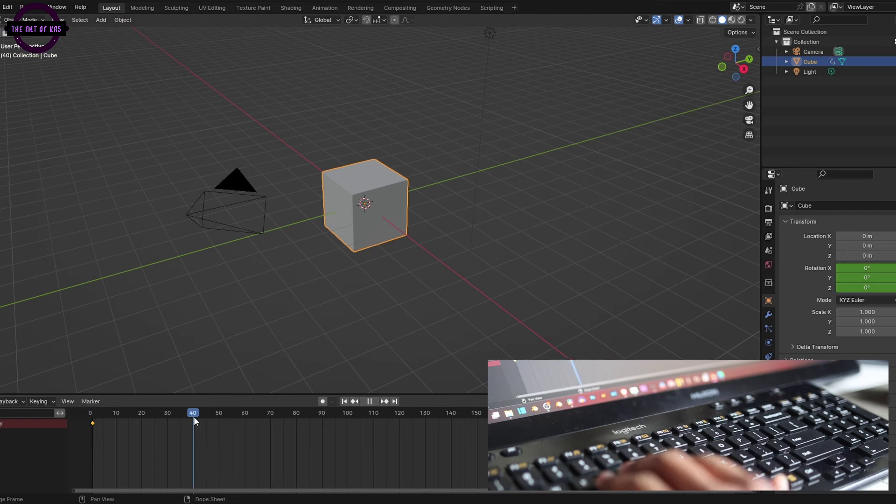
left_click_drag(195, 414, 168, 411)
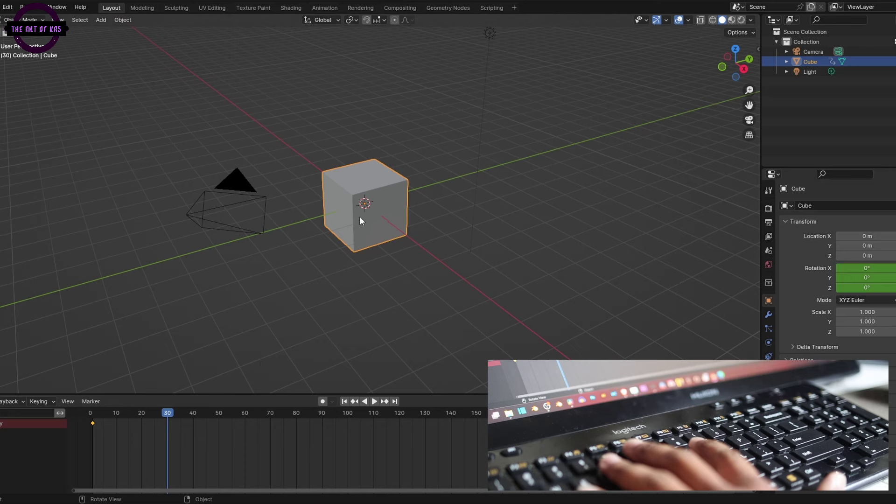
key("r")
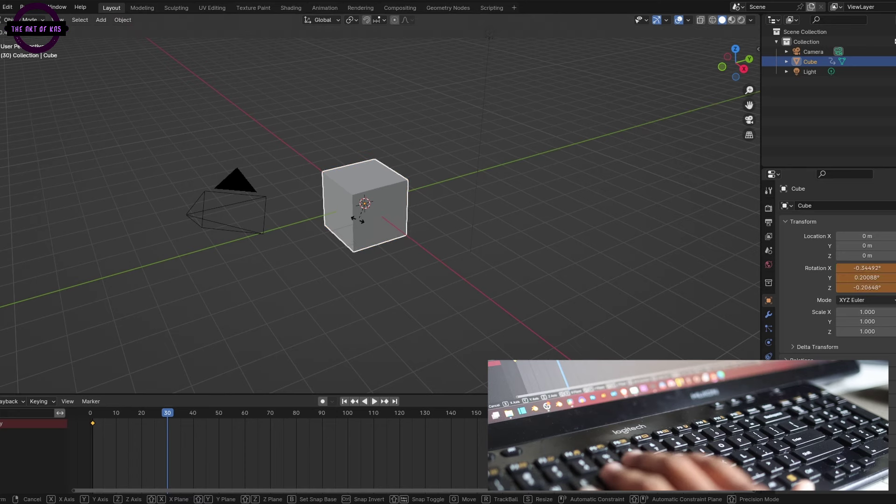
left_click(313, 186)
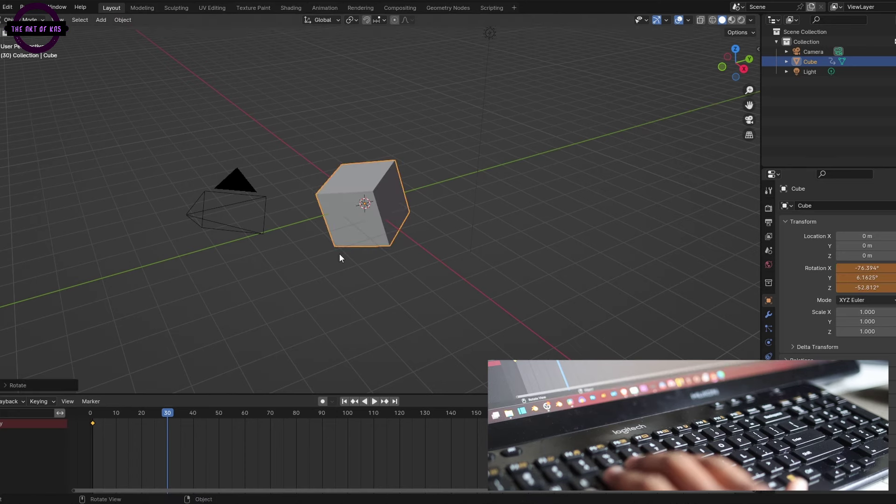
Step: Keyframe the rotation at frame 30 and tilt the cube further at frame 61
key("i")
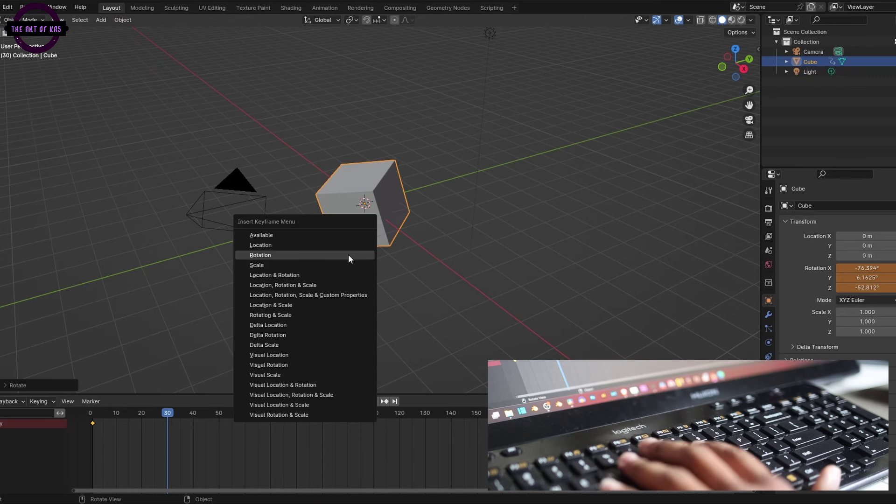
left_click(302, 254)
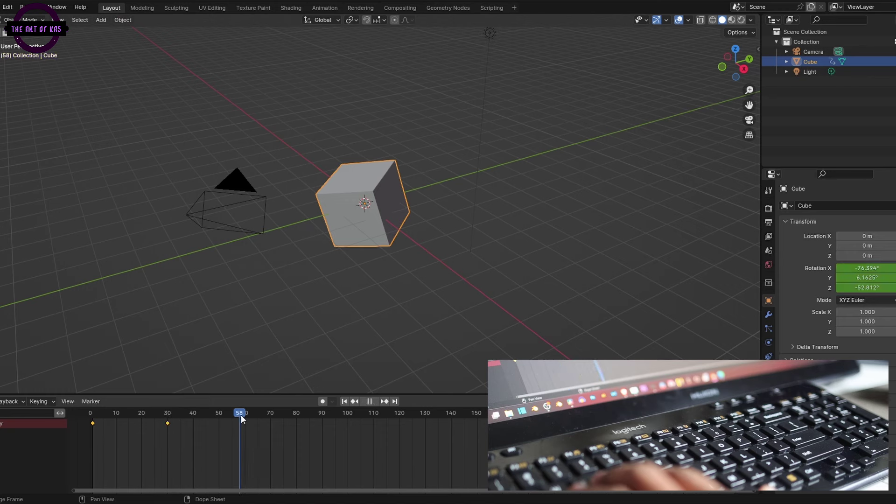
left_click_drag(245, 413, 246, 414)
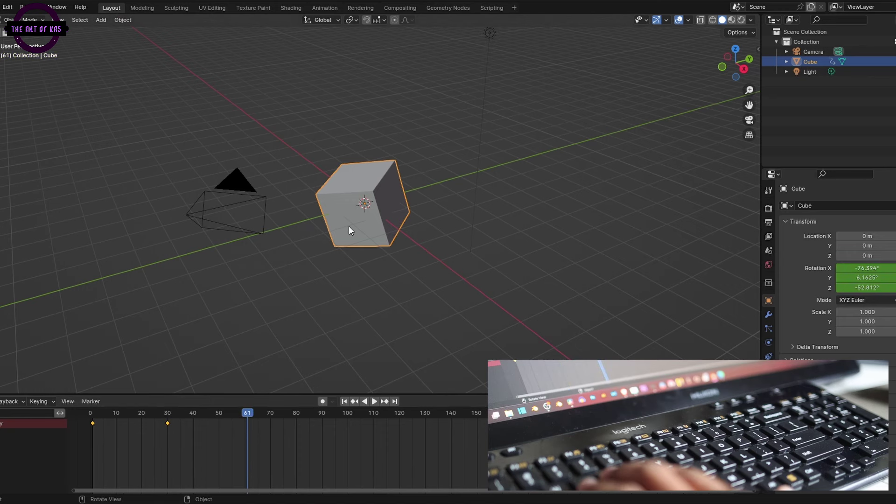
key("r")
key("r")
left_click(361, 169)
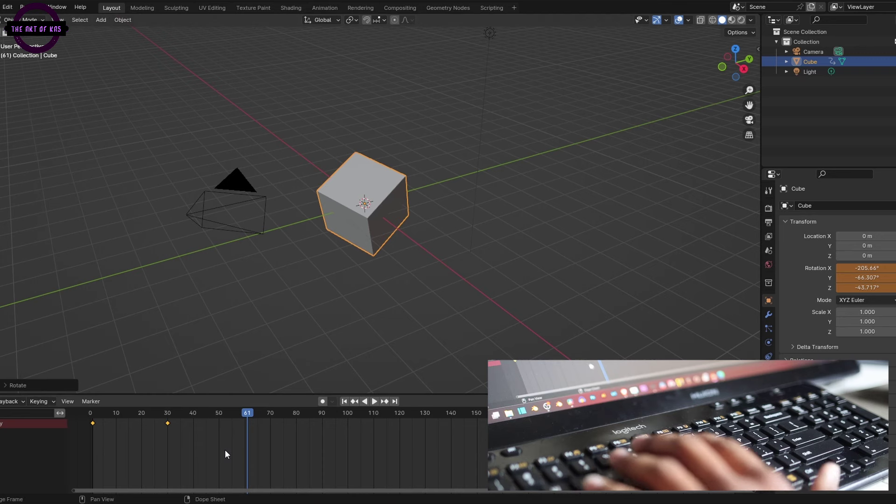
Step: Keyframe the cube's rotation at frame 61 and again at frame 90 after moving it up
key("i")
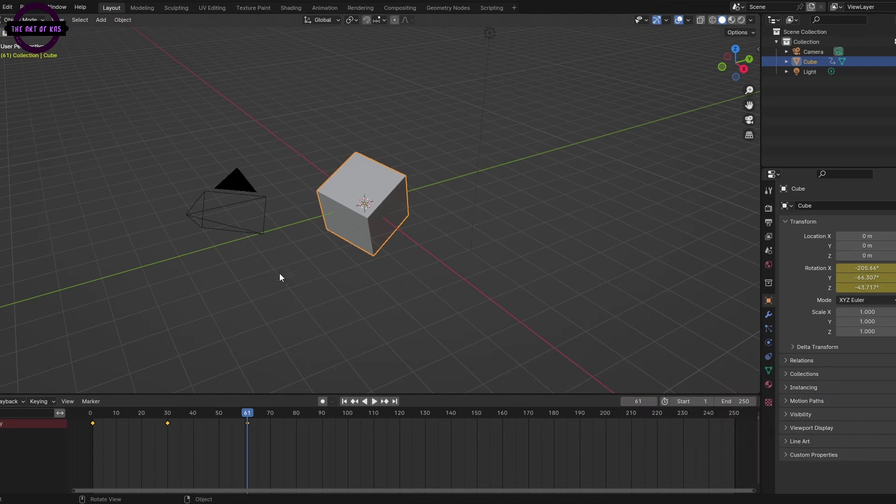
key("i")
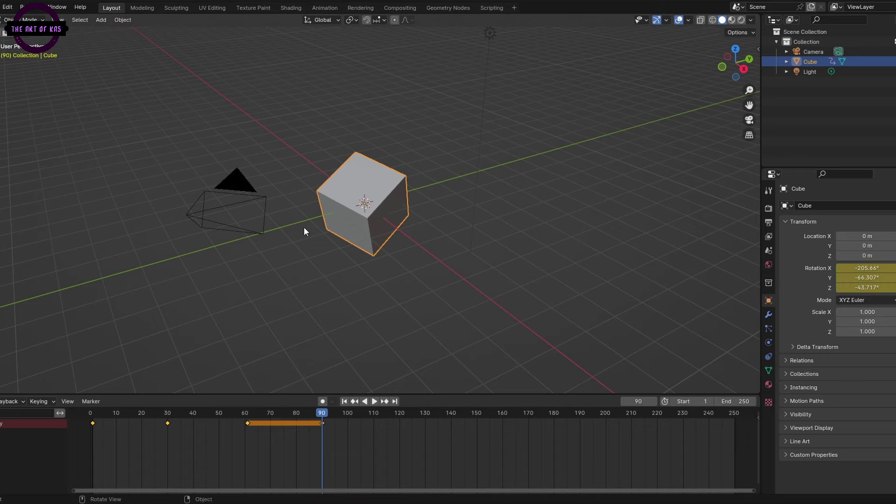
key("g")
left_click(373, 83)
Step: Preview the animation through the scene camera, then stop playback
key("KP_0")
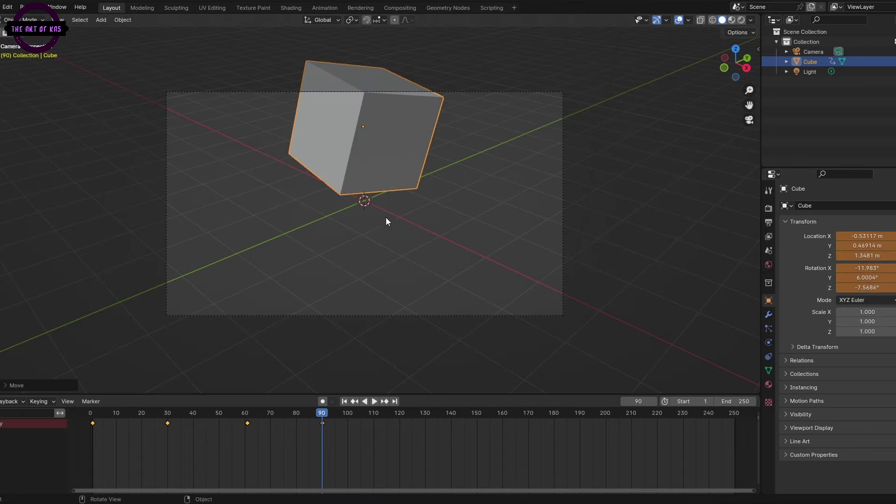
key("space")
left_click(242, 414)
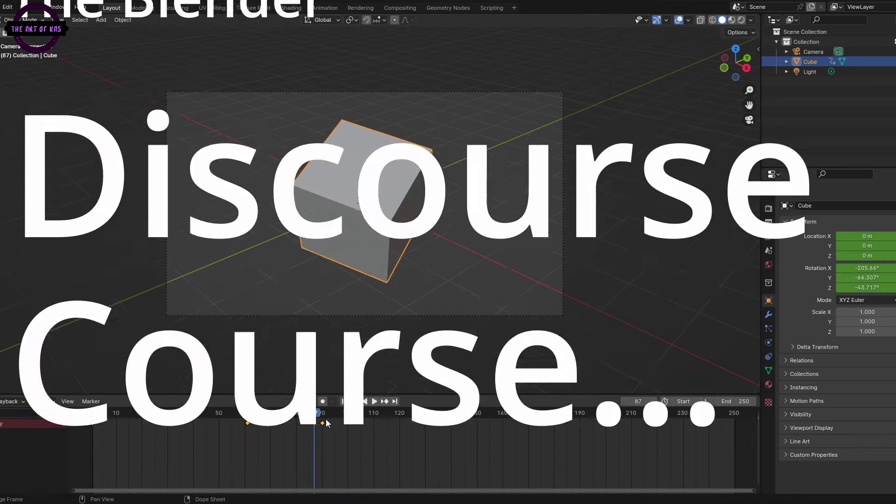
left_click(321, 424)
key("space")
Step: Keyframe the cube at frame 89 and place it higher in the shot
key("i")
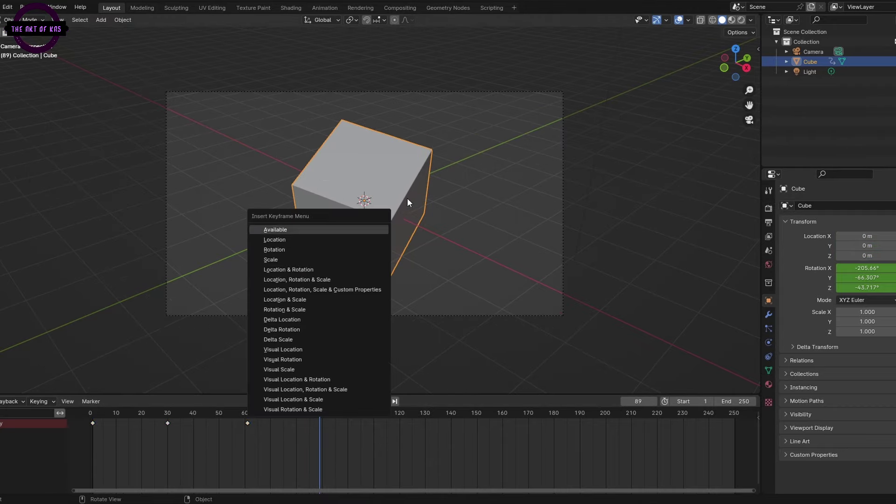
key("g")
left_click(388, 166)
key("r")
left_click(242, 157)
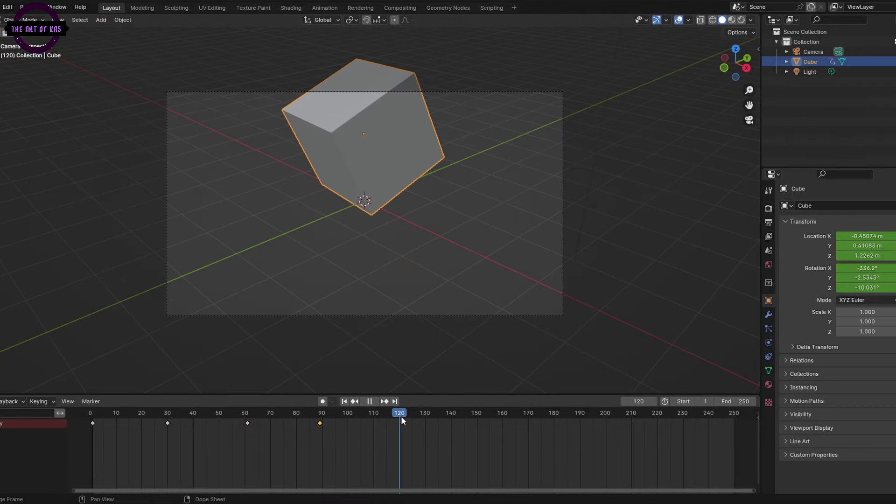
Step: Rotate the cube, move it down, and key location and rotation at frame 119
key("r")
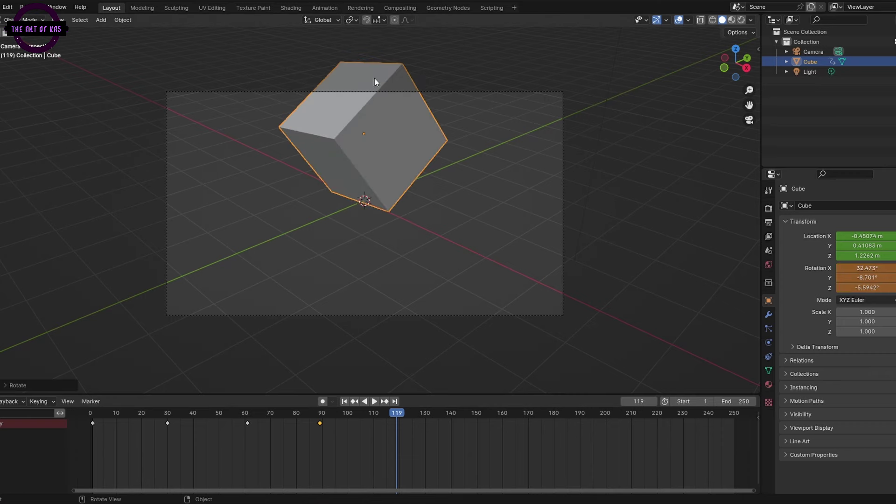
left_click(374, 78)
key("g")
left_click(373, 219)
key("i")
left_click(376, 225)
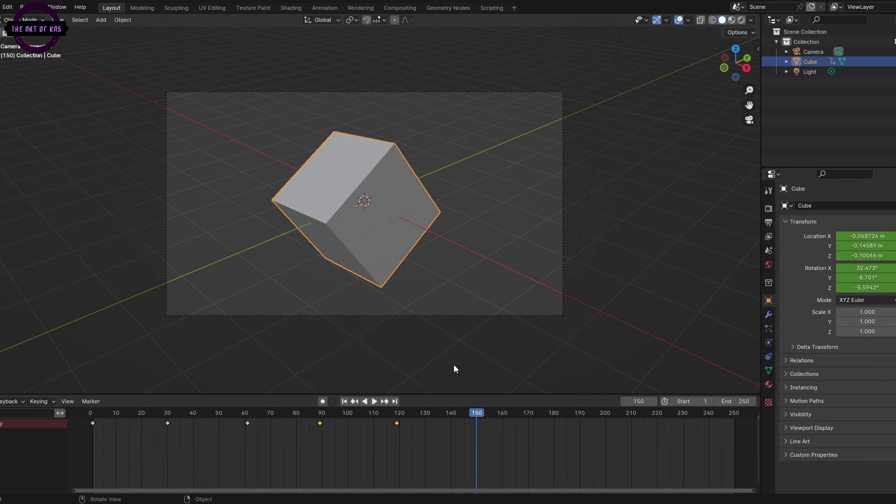
Step: Rotate and lower the cube, keyframe it at frame 150, and replay the animation from the start
key("r")
key("g")
key("i")
key("shift+Left")
key("space")
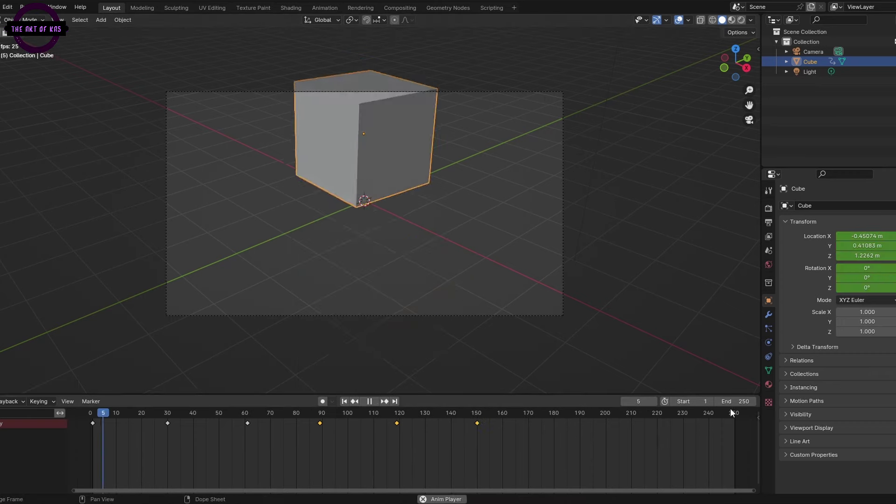
key("space")
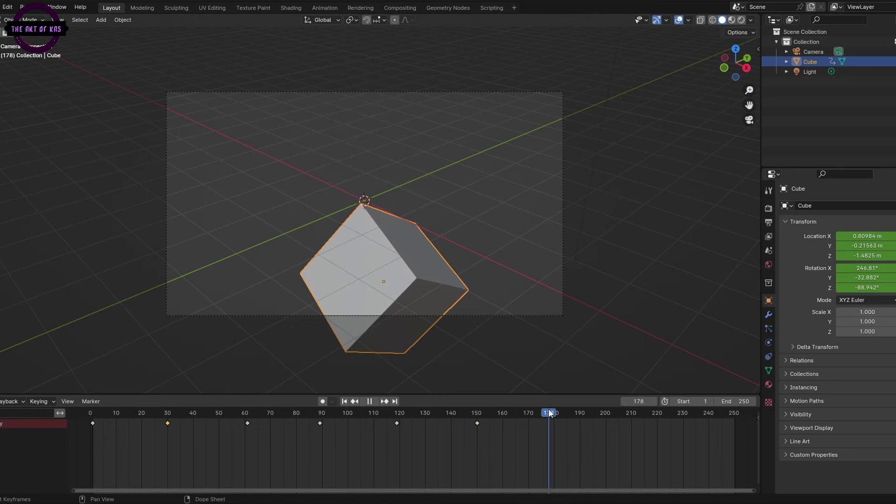
key("space")
Step: Delete and restore the cube, return to camera view, and keyframe it at frame 203
key("Delete")
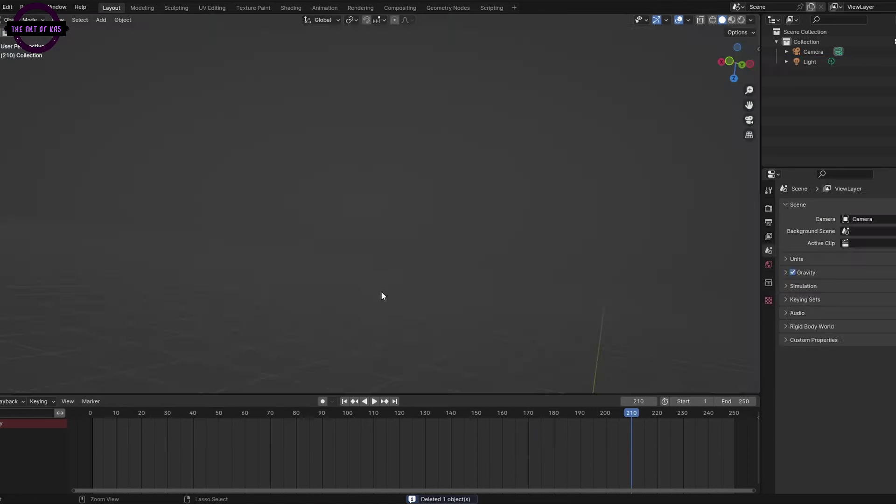
key("ctrl+z")
key("KP_0")
left_click(605, 414)
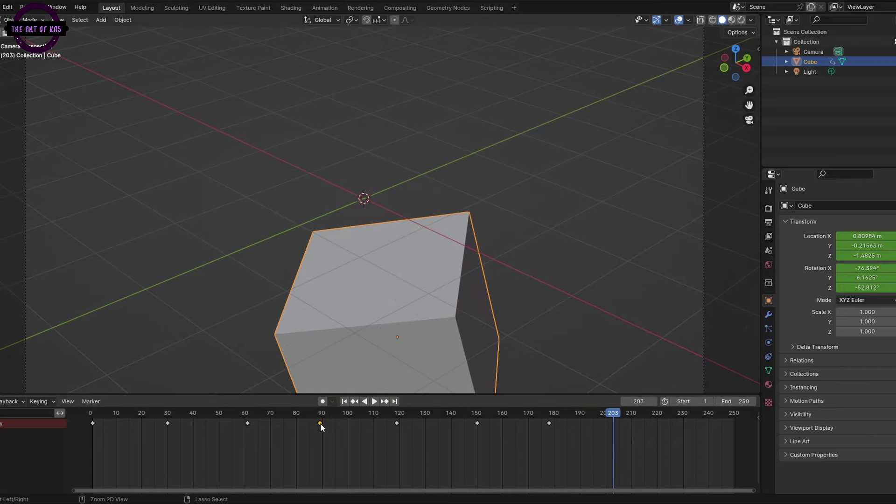
key("i")
scroll(364, 210, "down", 3)
Step: Replay the cube animation from the start and stop it
left_click(152, 414)
key("shift+Left")
key("space")
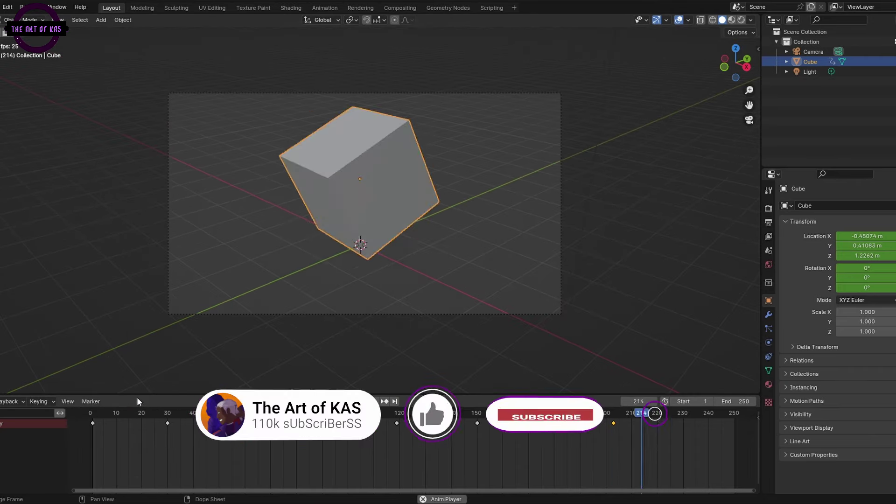
key("space")
Step: Paste the copied keyframe at the next frame and at frame 250, then play the animation
key("ctrl+v")
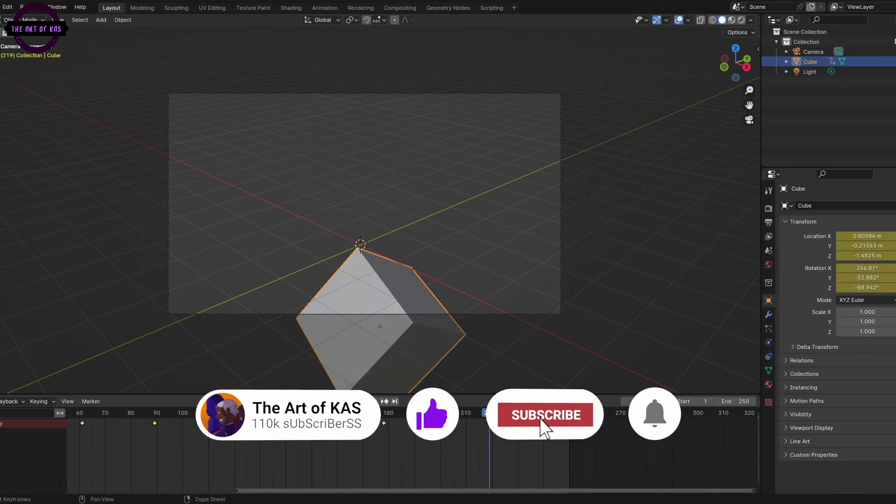
key("Right")
key("Right")
key("Right")
key("Right")
key("Right")
key("Right")
key("shift+Right")
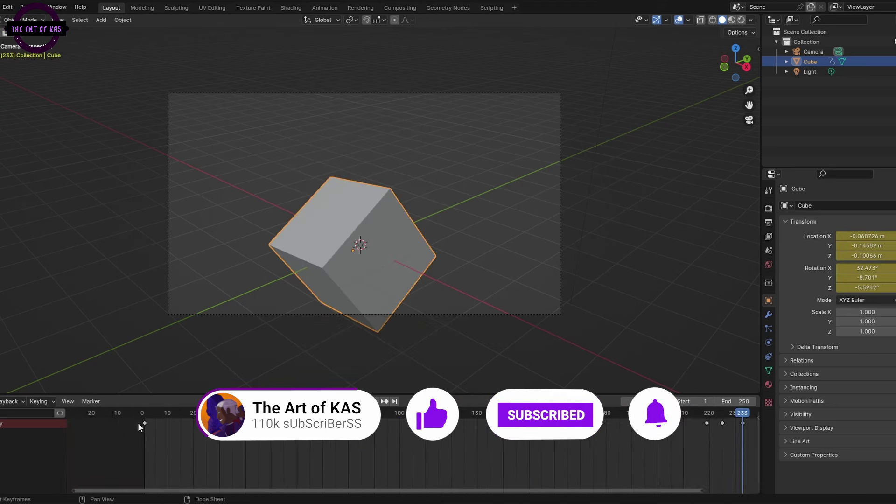
key("ctrl+v")
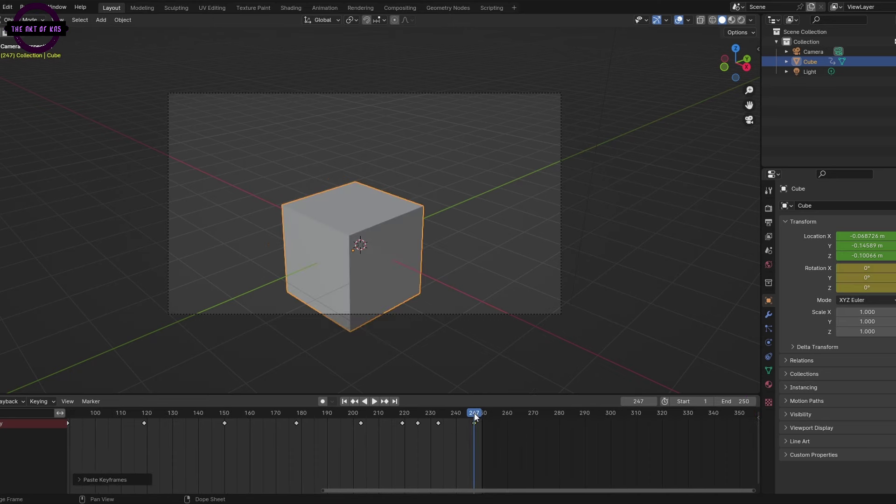
key("space")
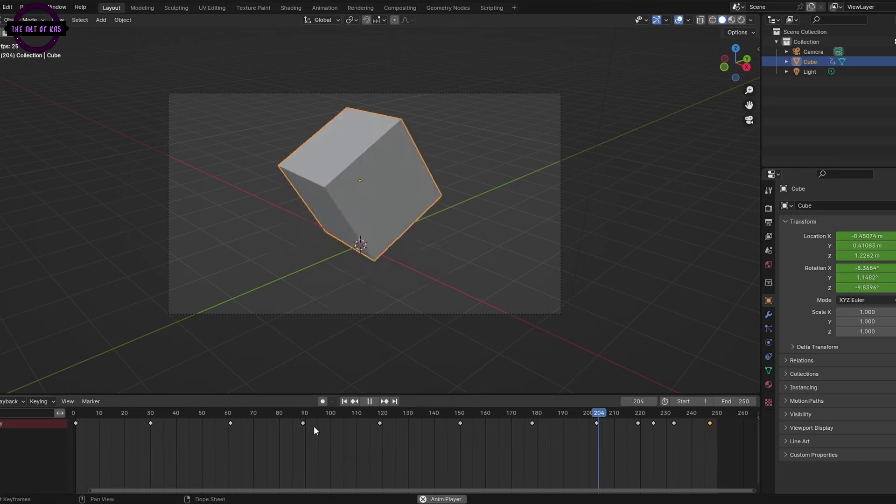
Step: Copy the frame-120 keyframe and paste it at frames 18, 47 and 165, then play
left_click(380, 423)
key("space")
key("ctrl+c")
key("ctrl+v")
left_click(195, 414)
key("ctrl+v")
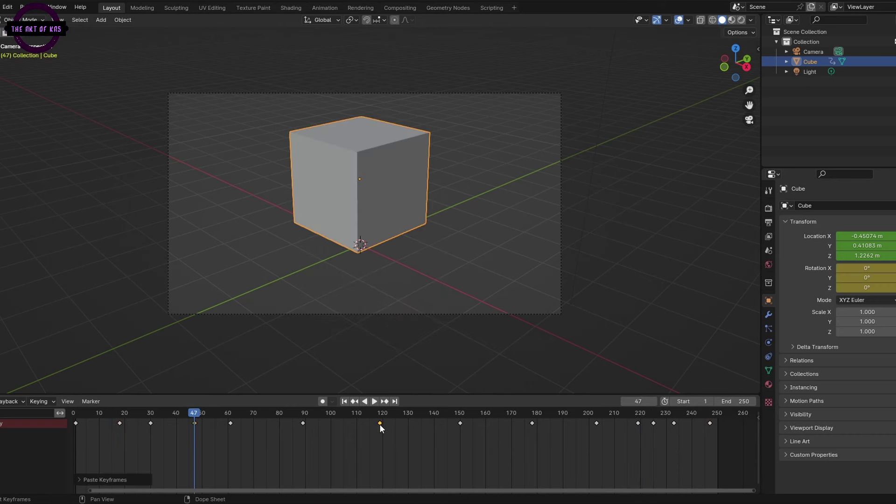
left_click(496, 414)
key("ctrl+v")
key("space")
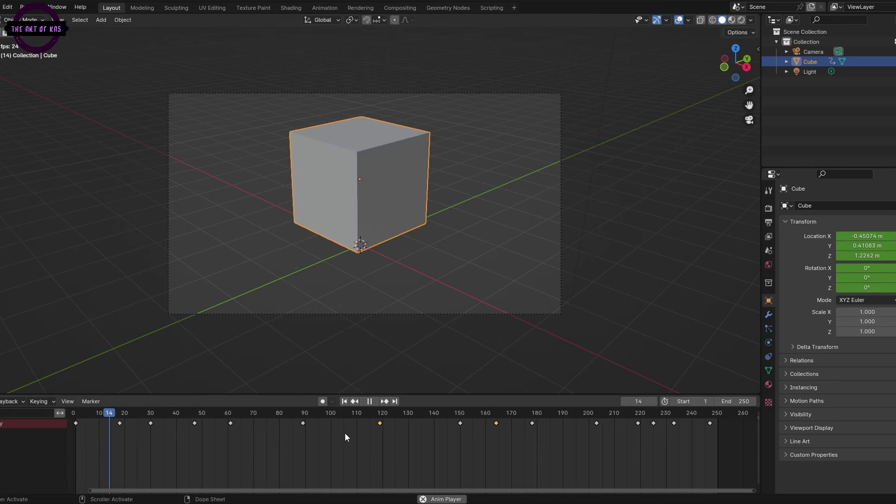
Step: Cancel a keyframe move, scrub to frame 152, and play the cube animation
key("Escape")
key("g")
key("Escape")
left_click_drag(420, 413, 464, 414)
key("space")
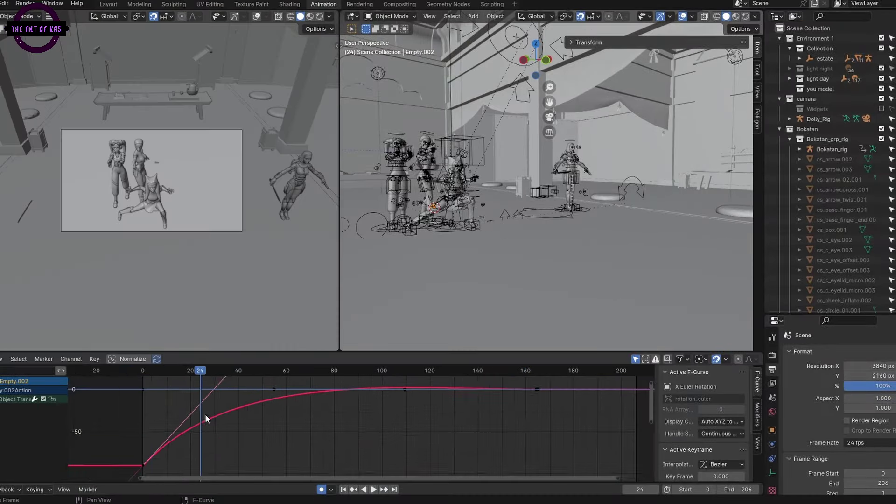
Step: Rotate the Bezier handle to tighten the ease and slide the key from frame 107 to about 64
left_click_drag(206, 413, 180, 451)
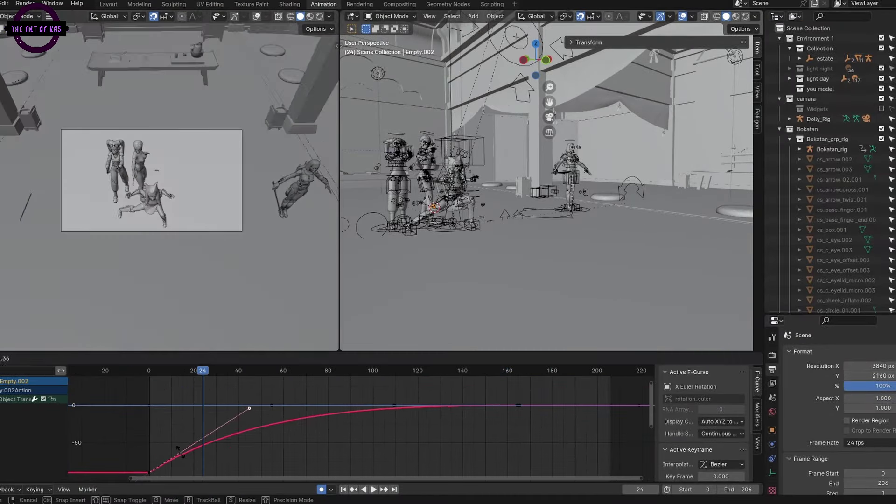
left_click(174, 445)
left_click_drag(173, 370, 388, 370)
left_click(395, 405)
left_click_drag(394, 405, 292, 405)
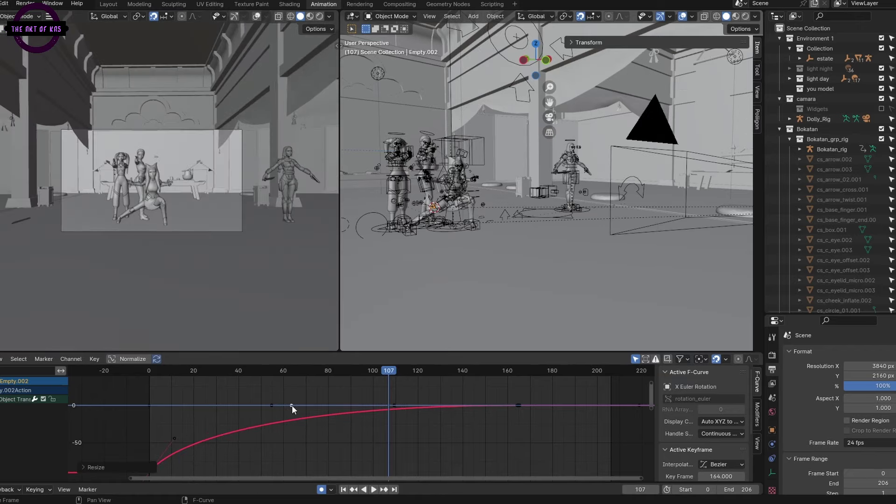
key("space")
key("space")
key("shift+Left")
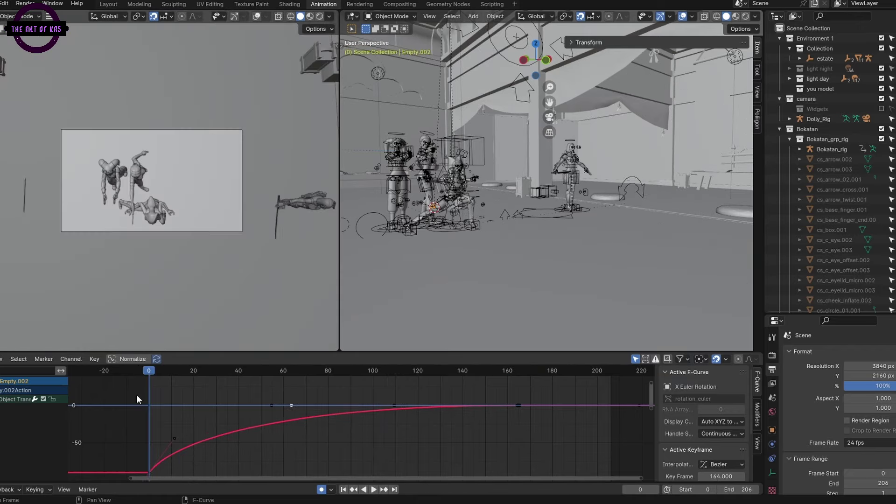
Step: Select the Empty.002 camera rig and insert a keyframe at frame 165
left_click(558, 370)
scroll(493, 371, "up", 3)
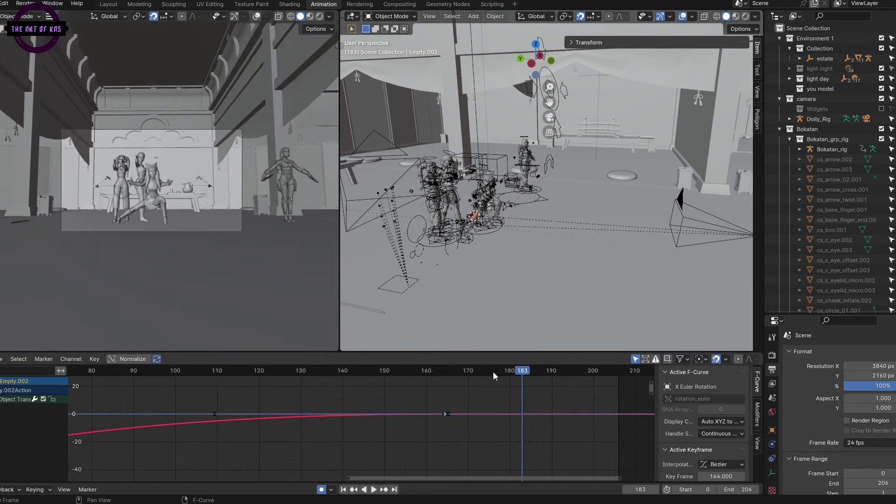
key("i")
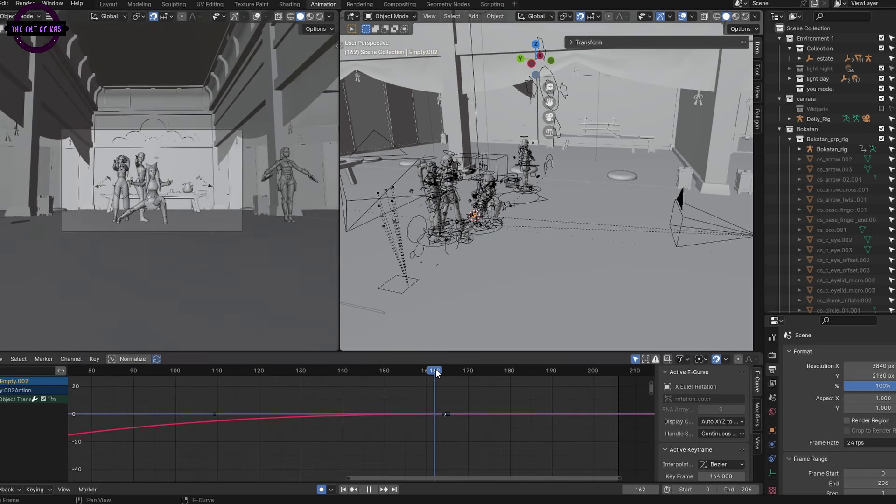
left_click(788, 139)
left_click(779, 129)
left_click(811, 189)
key("i")
left_click(355, 406)
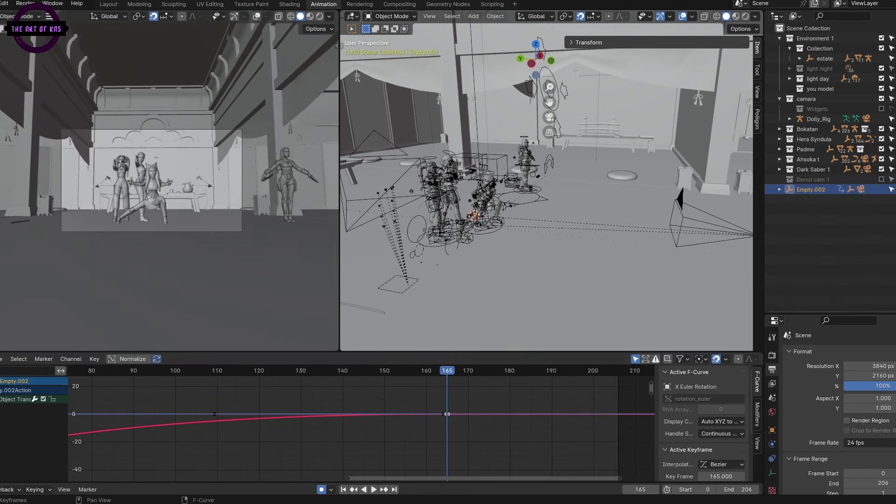
Step: Zoom the graph on the frame-165 keys and make Y Location the active curve
key("Up")
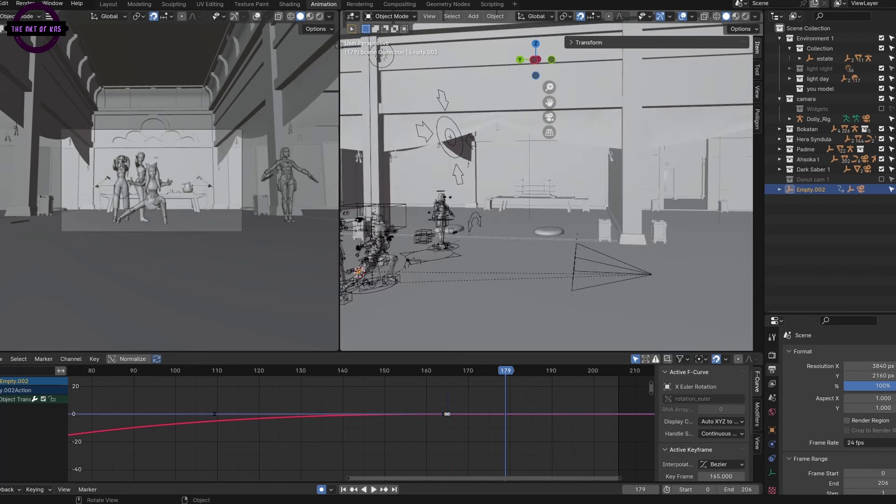
scroll(449, 412, "up", 6)
key("Down")
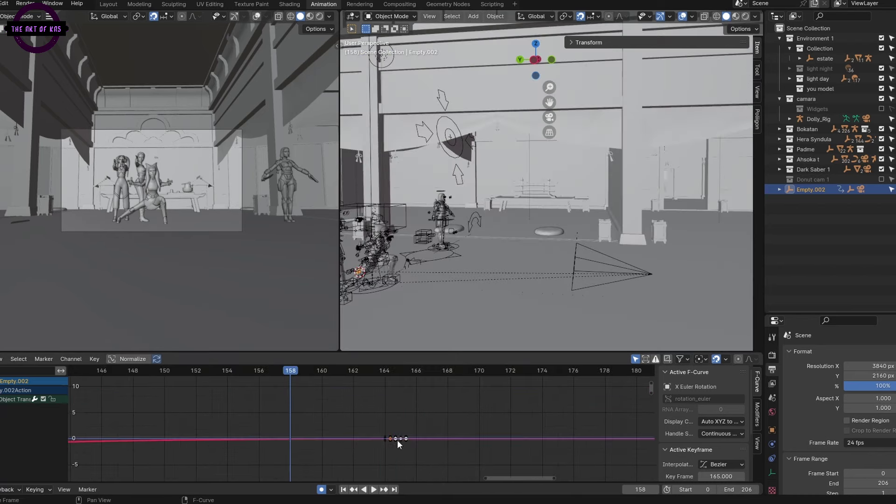
key("space")
left_click(373, 438)
left_click(35, 489)
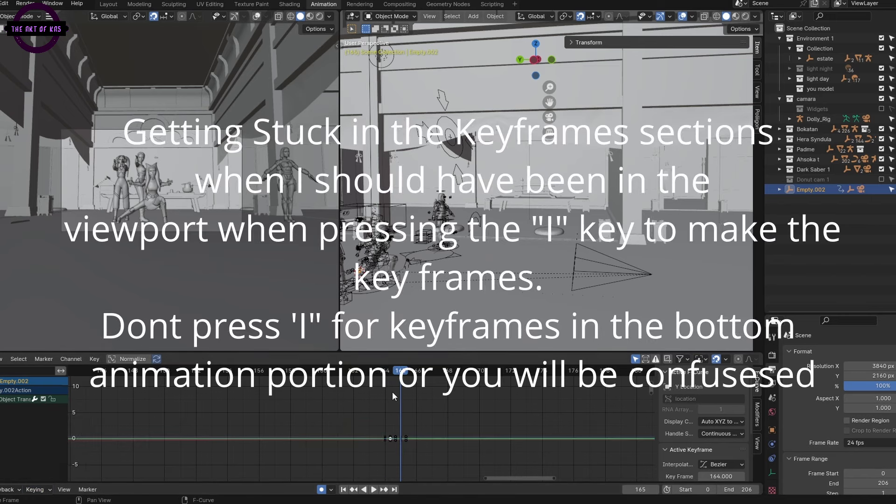
scroll(392, 391, "down", 6)
key("shift+Left")
Step: Make X Scale the active curve, insert keys on the chosen channels, and scrub to preview
middle_click_drag(448, 420, 293, 454)
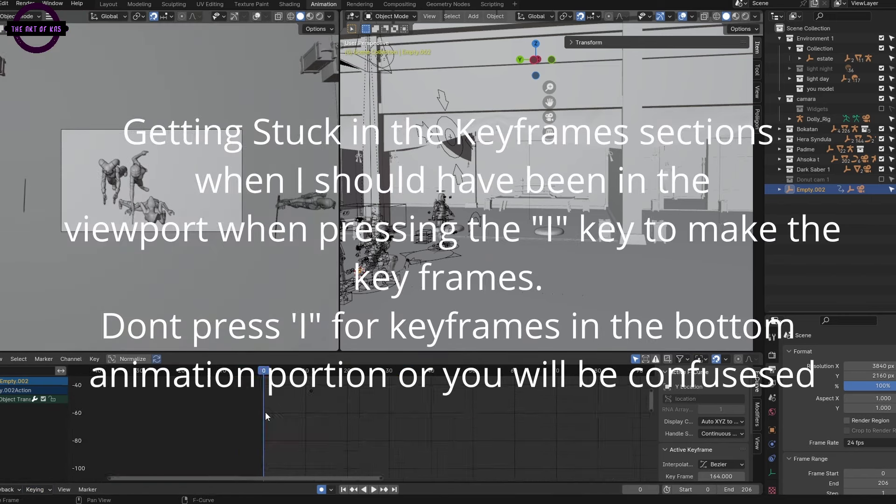
scroll(295, 423, "up", 6)
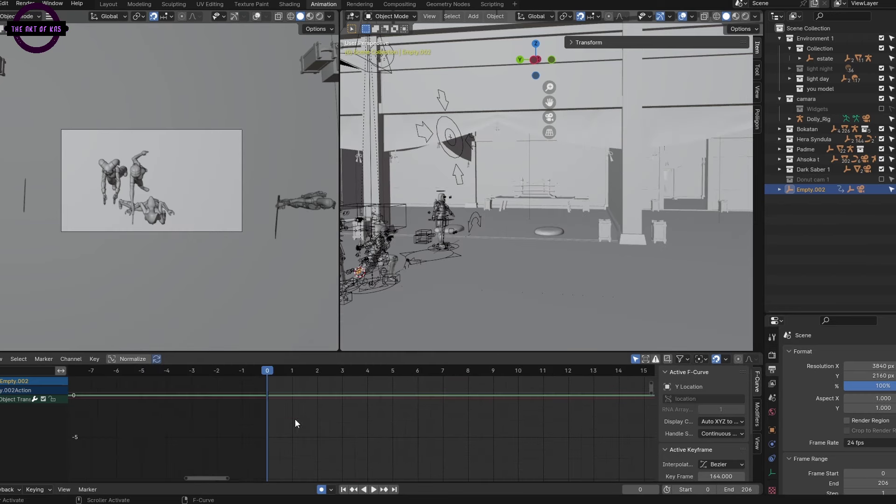
left_click(14, 444)
scroll(306, 432, "down", 6)
left_click(269, 389)
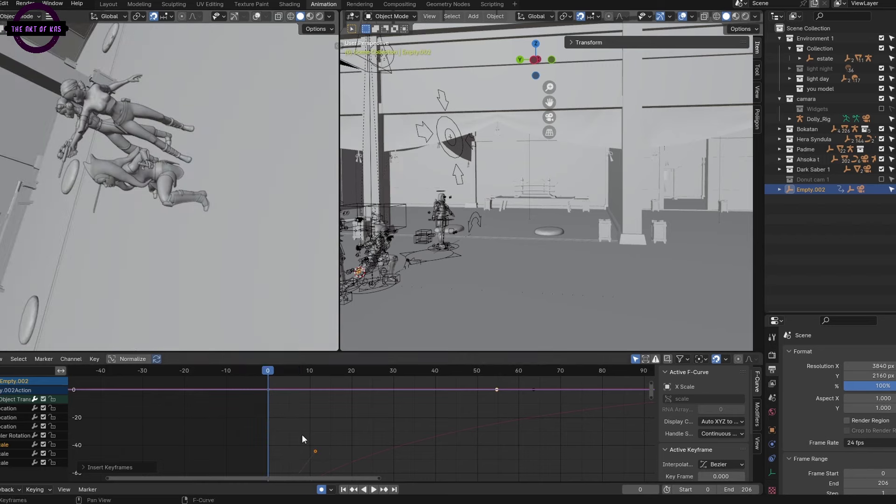
left_click_drag(256, 387, 680, 370)
Step: Key the rig's scale at frame 165 in the viewport, then return to frame 0
key("Home")
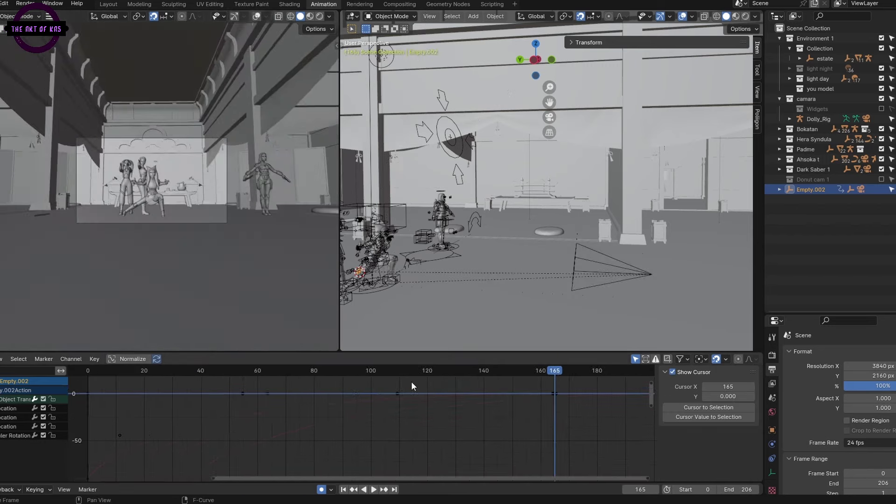
key("i")
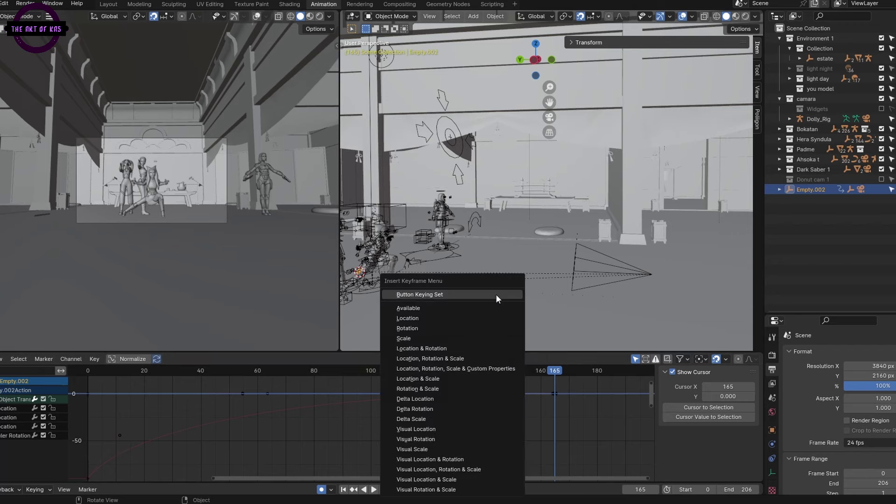
left_click(434, 342)
key("shift+Left")
Step: Frame the estate.002 character, then the Empty.002 rig, in the view
scroll(466, 210, "up", 8)
left_click(475, 198)
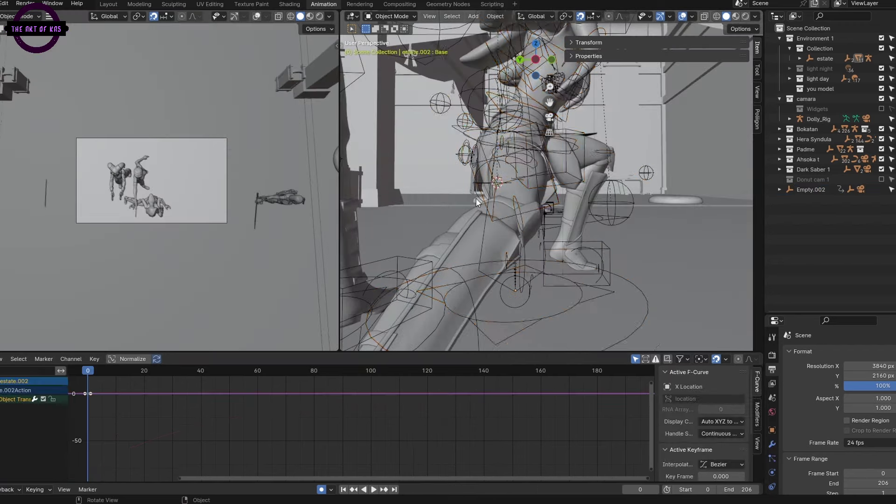
scroll(533, 191, "up", 4)
key("KP_Decimal")
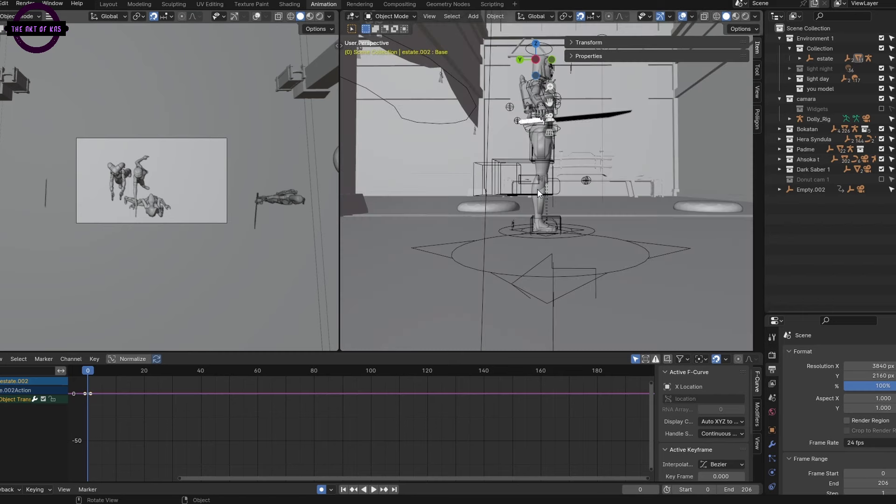
left_click(510, 215)
key("KP_Decimal")
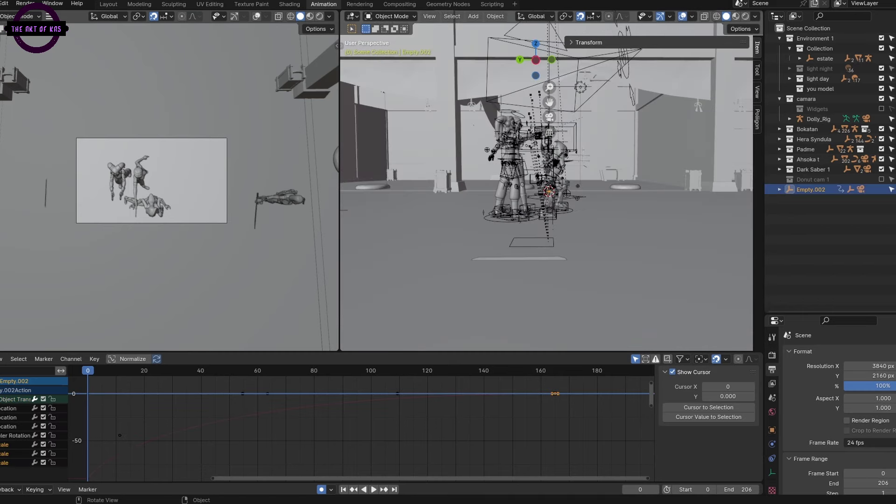
Step: Show all graph keys, key the rig's scale again, and orbit out of the camera
key("Home")
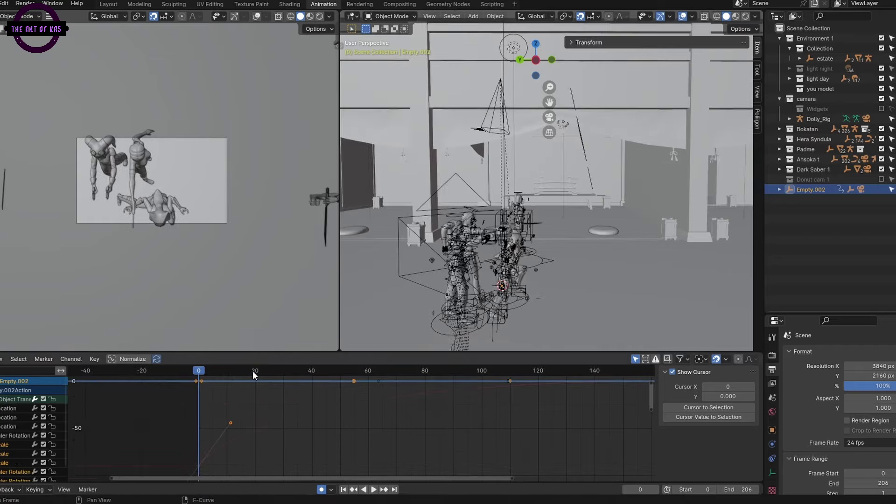
key("k")
left_click(386, 190)
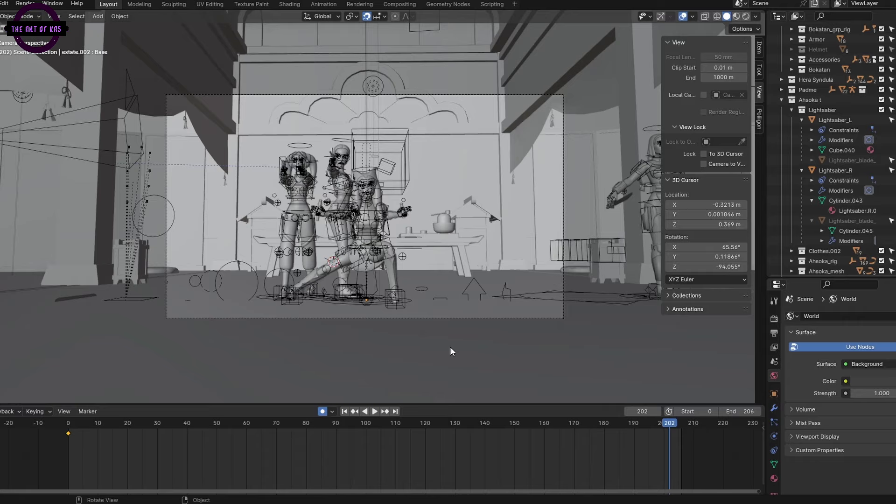
middle_click_drag(450, 351, 261, 289)
Step: Check Camera.001's lens settings and walk the view forward toward the characters
left_click(773, 333)
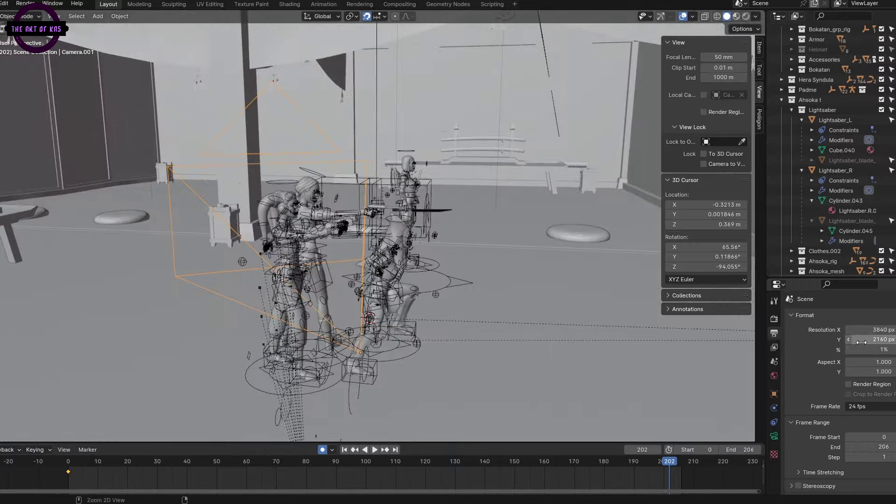
left_click(774, 435)
key("shift+grave")
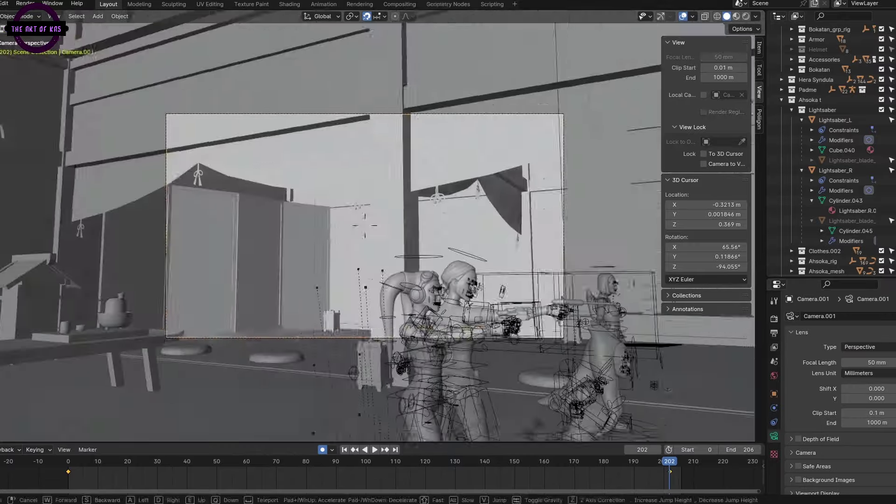
key("w")
key("Return")
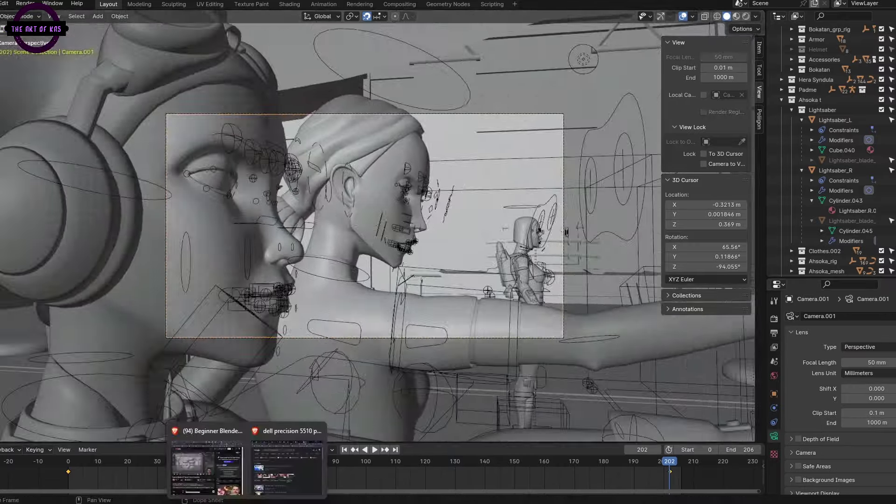
key("KP_0")
Step: Collapse the Ahsoka t group and select the estate.002 character mesh
scroll(830, 140, "up", 2)
left_click(782, 138)
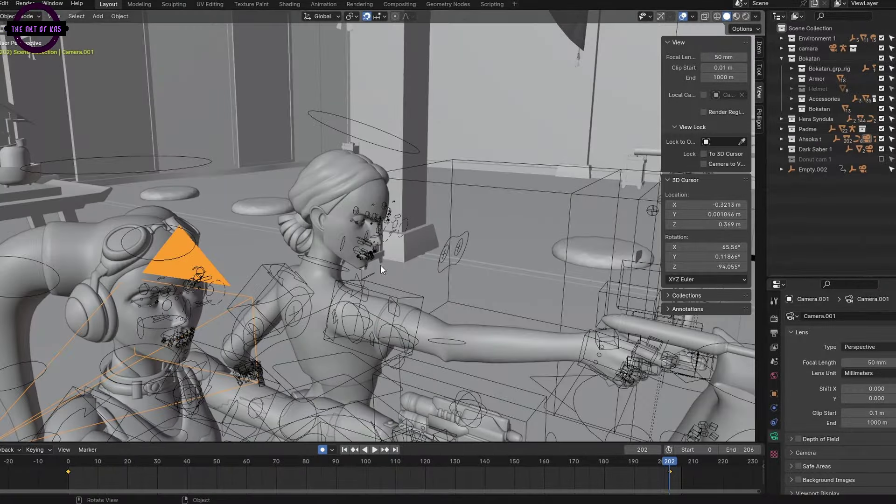
middle_click_drag(379, 264, 334, 297)
left_click(422, 222)
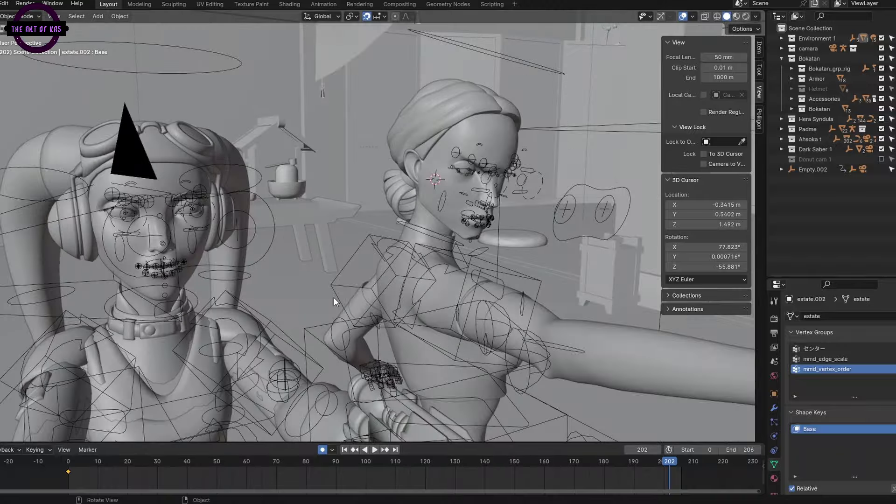
Step: Add a sphere empty at the 3D cursor, scale it to 0.01, and select Padme's mesh
key("shift+a")
left_click(483, 244)
key("g")
type("s")
type(".01")
key("Return")
middle_click_drag(429, 167, 39, 234)
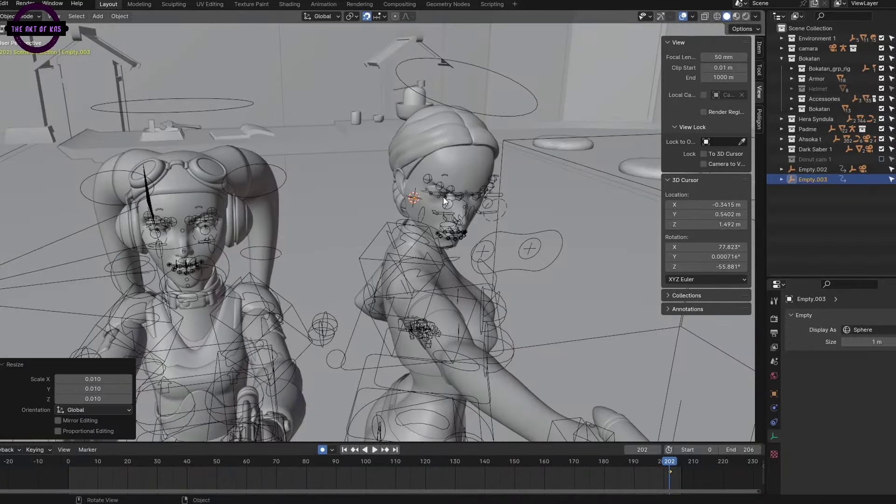
left_click(443, 197)
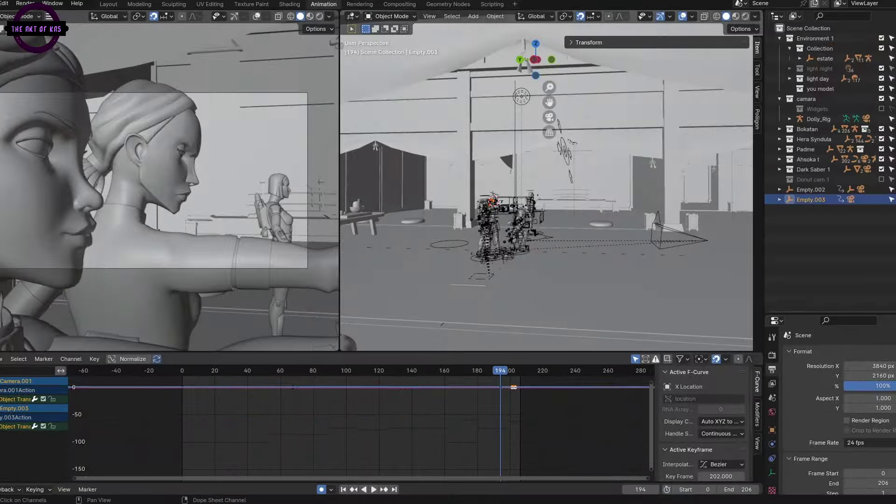
Step: Stop playback, return to frame 0, and rotate the Side Profile camera
key("Home")
key("Escape")
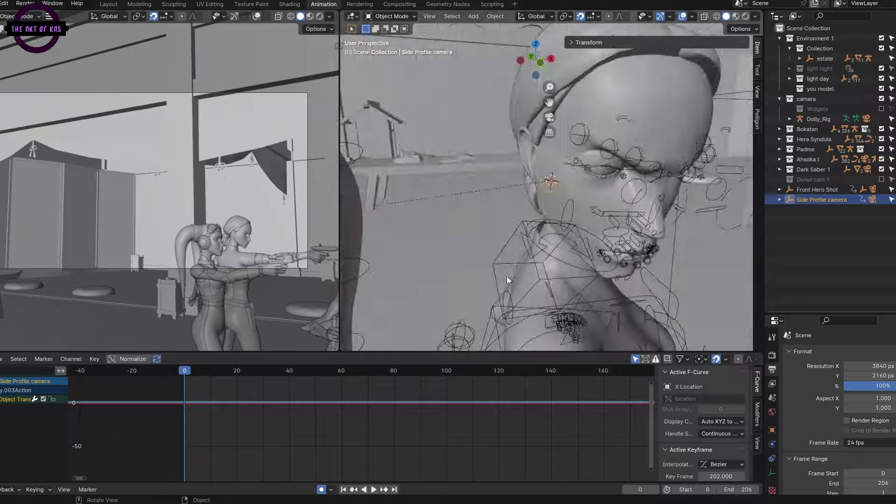
scroll(508, 280, "down", 5)
left_click(436, 154)
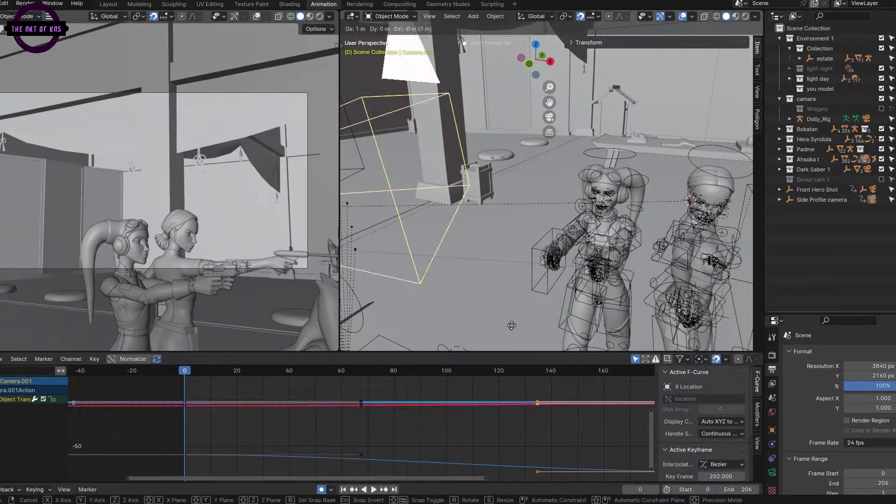
left_click(821, 199)
key("r")
left_click(741, 222)
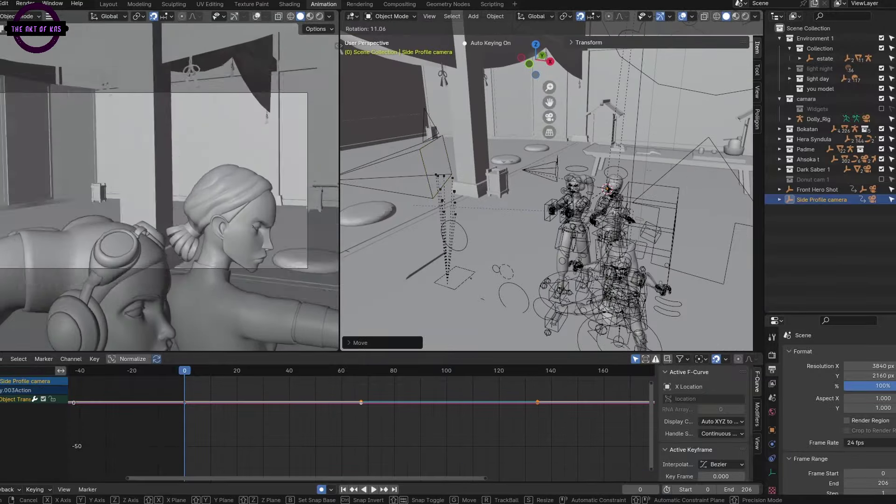
middle_click_drag(741, 222, 519, 282)
Step: Rotate Camera.001 around the Z axis and keyframe its new angle at frame 0
left_click(555, 203)
key("r")
key("z")
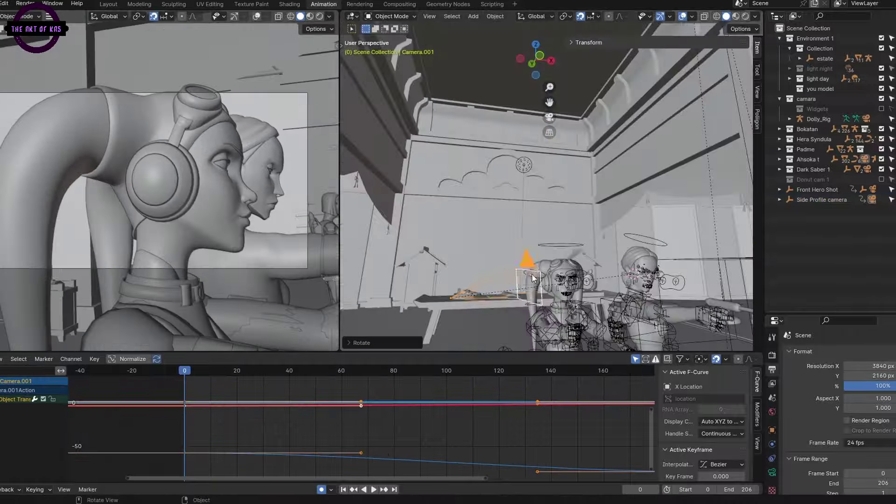
left_click(601, 265)
key("i")
Step: Play back the camera move, checking its curves at frames 132, 202 and 68
key("space")
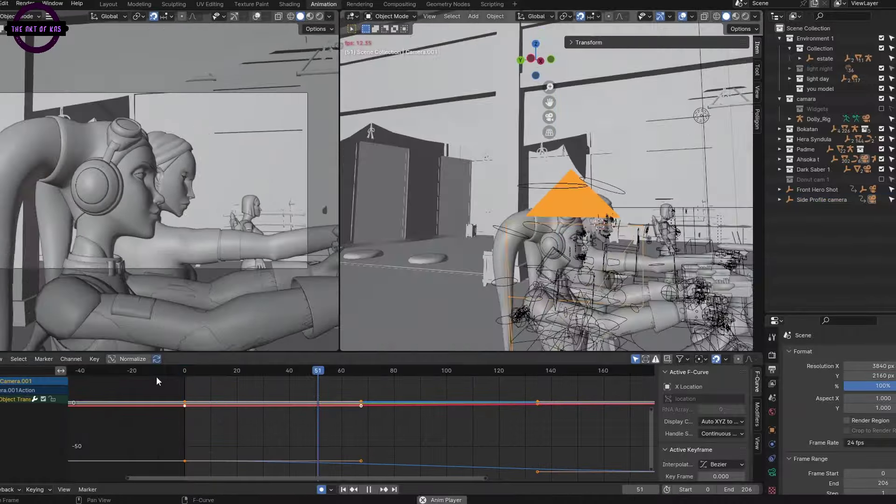
key("Home")
key("space")
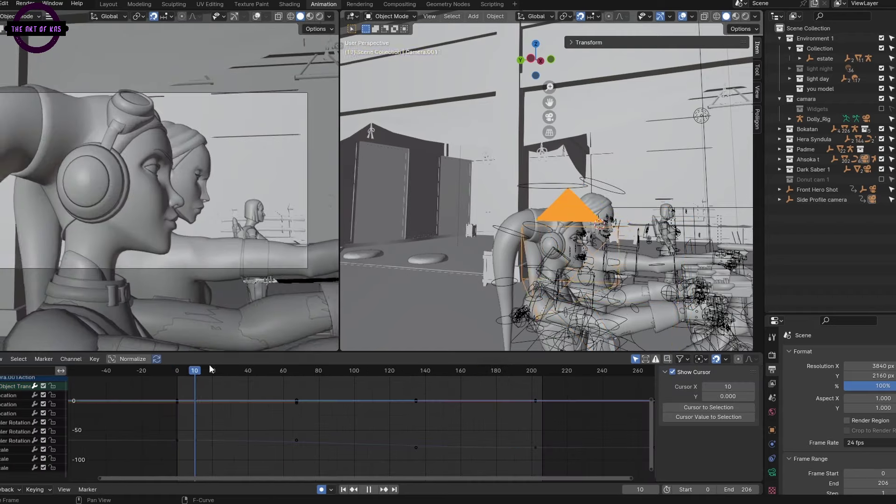
left_click(409, 374)
key("space")
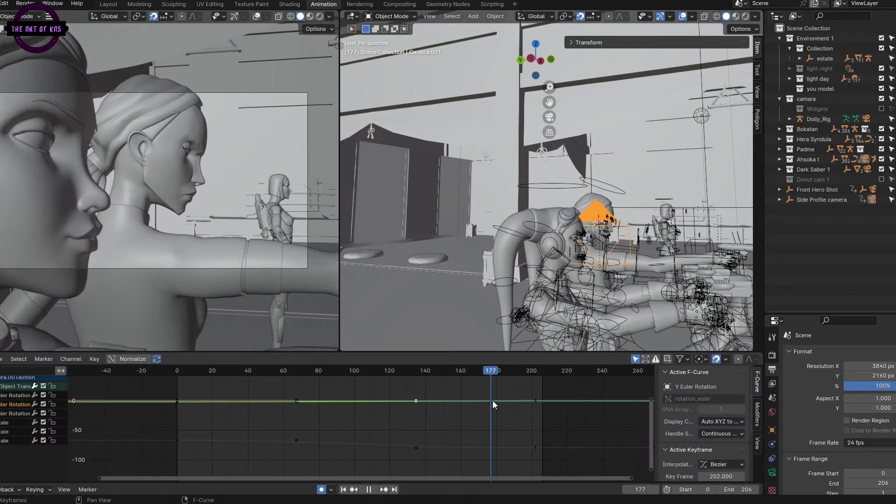
key("space")
left_click(536, 372)
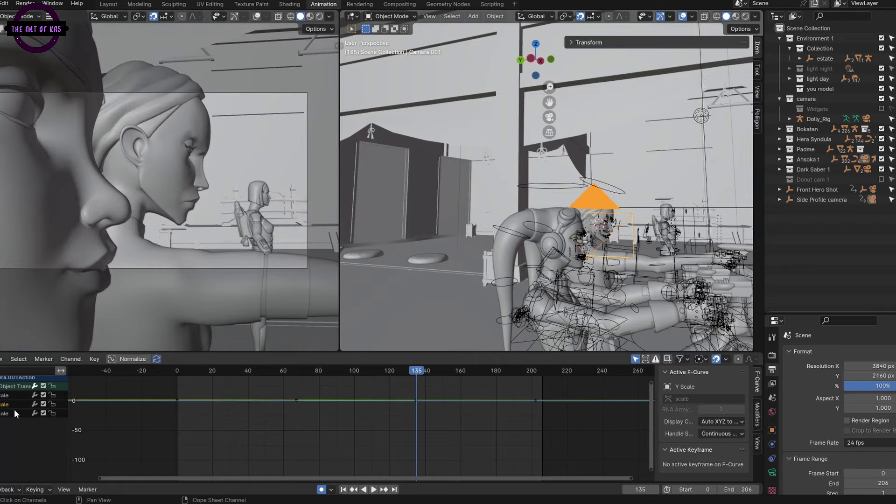
double_click(16, 414)
left_click_drag(392, 424, 269, 422)
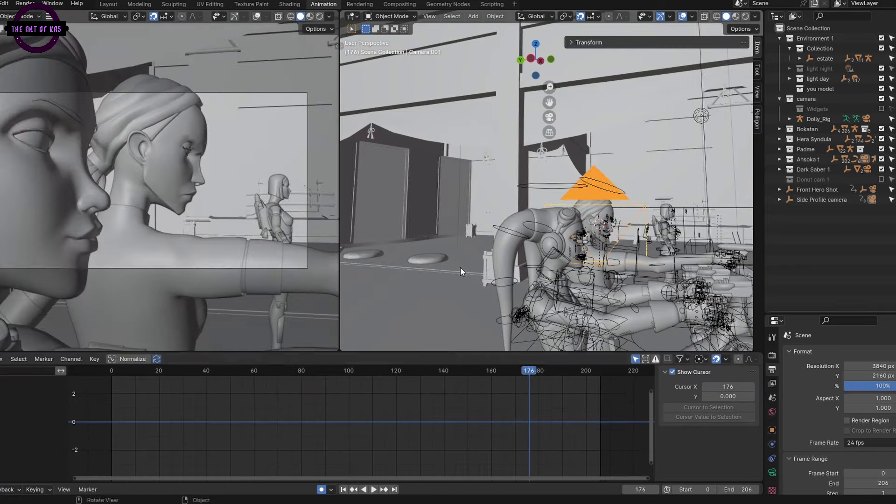
Step: Return to the Layout workspace, leave camera view, and grab the Side Profile camera
key("ctrl+Page_Up")
key("KP_0")
key("g")
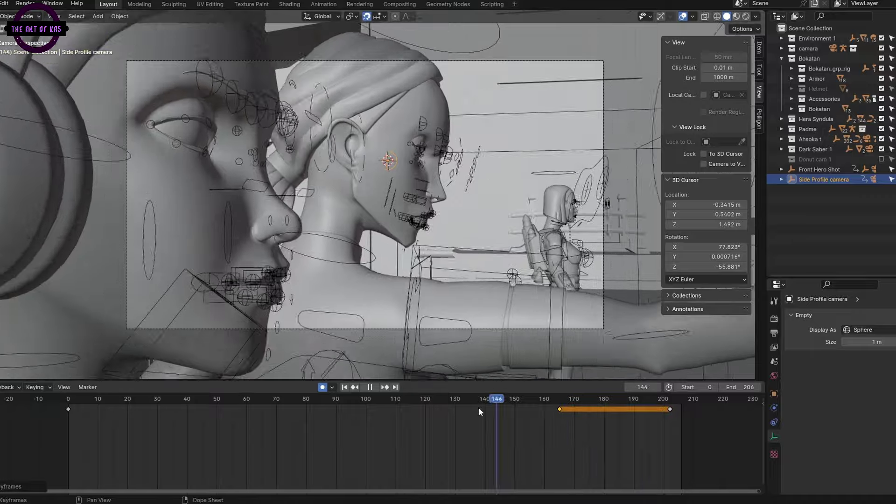
Step: Key the Side Profile camera's location at frame 0
left_click(42, 409)
key("i")
middle_click_drag(406, 214, 452, 314)
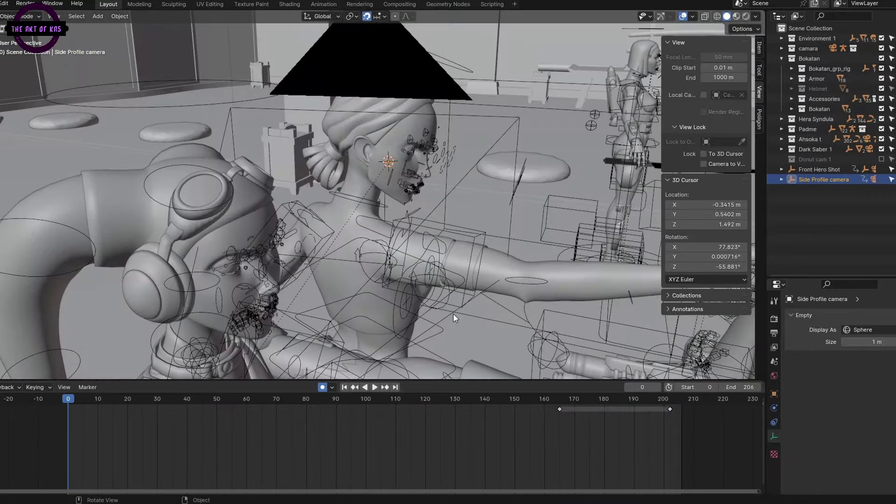
key("ctrl+alt+KP_0")
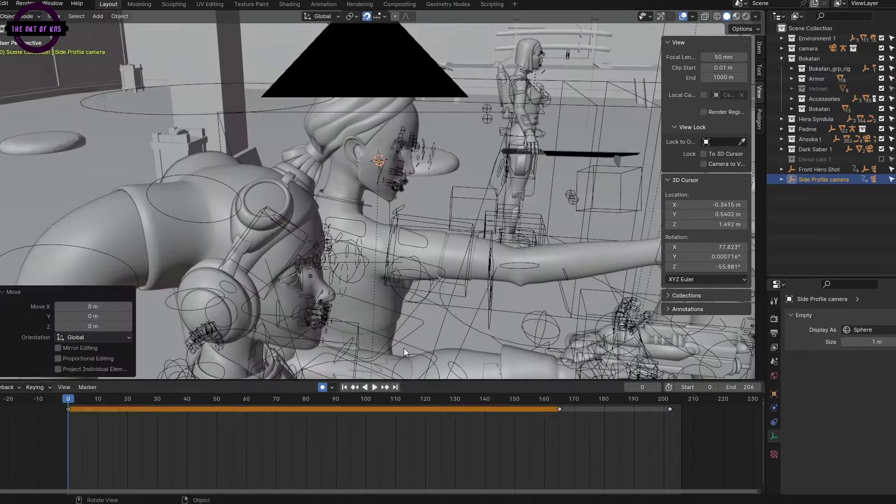
Step: Reposition the camera at frame 161 and play back its move
left_click(583, 399)
left_click(146, 391)
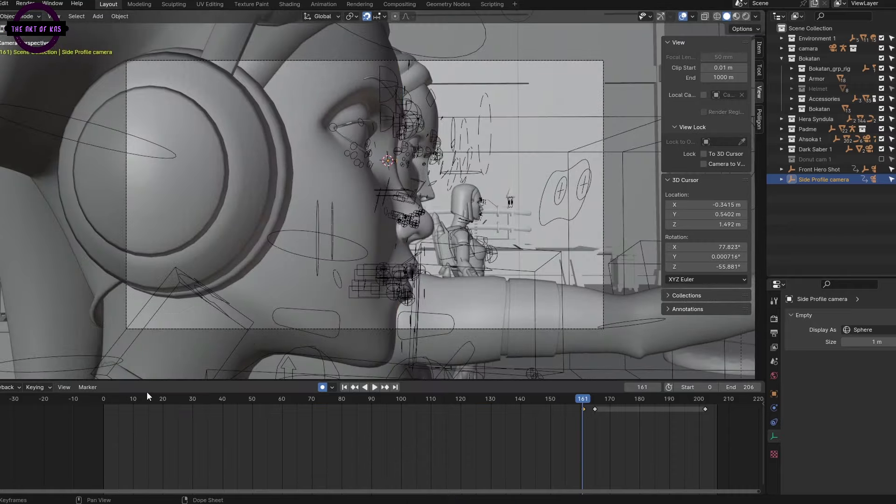
key("space")
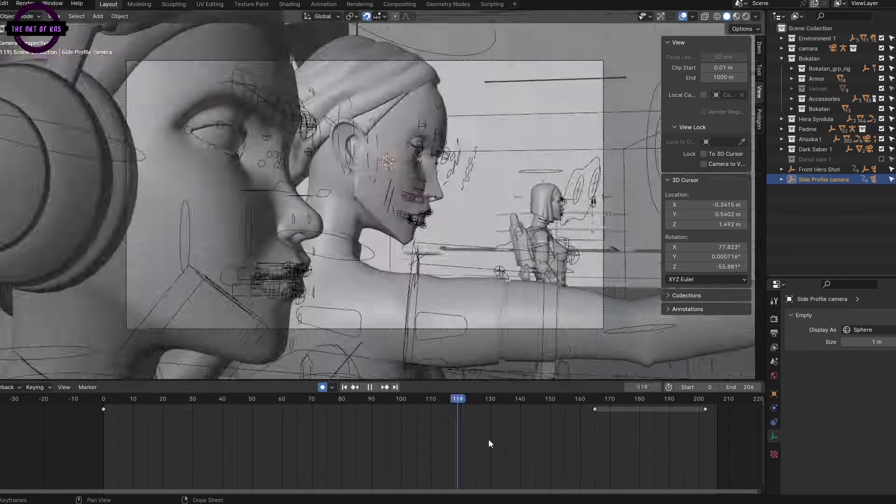
key("Escape")
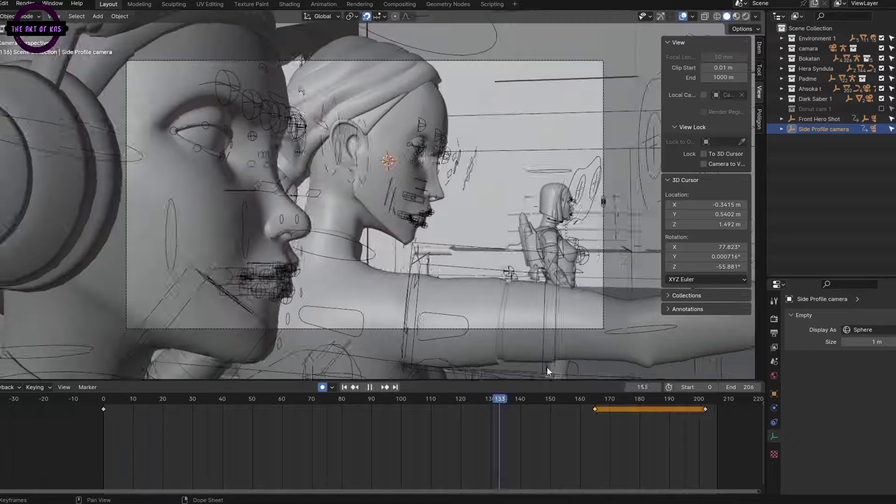
key("space")
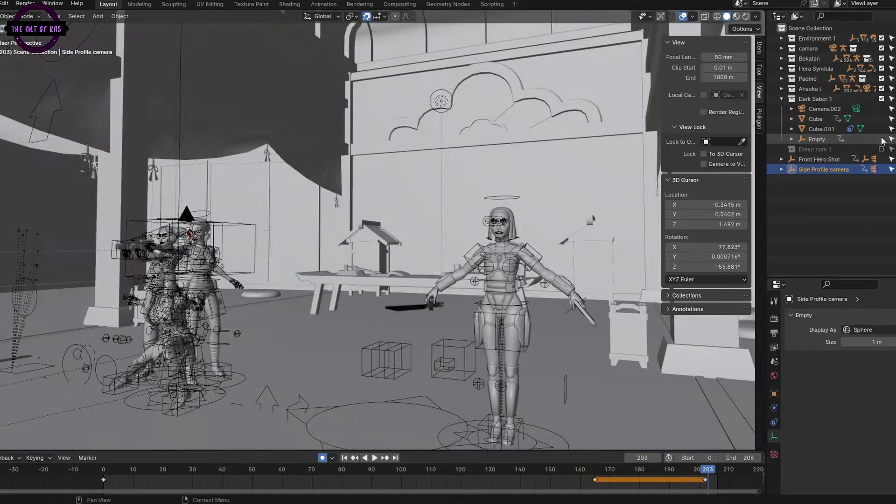
Step: Expand the Dark Saber and Bokatan collections in the Outliner
left_click(863, 111)
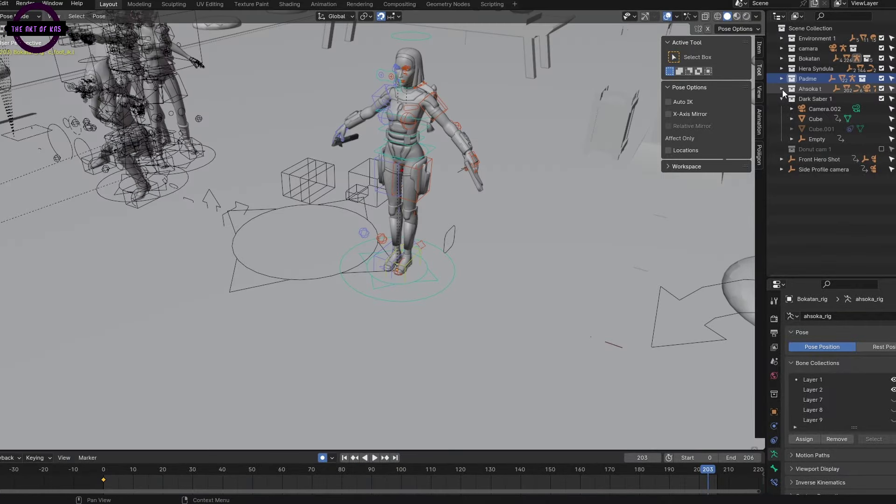
left_click(781, 59)
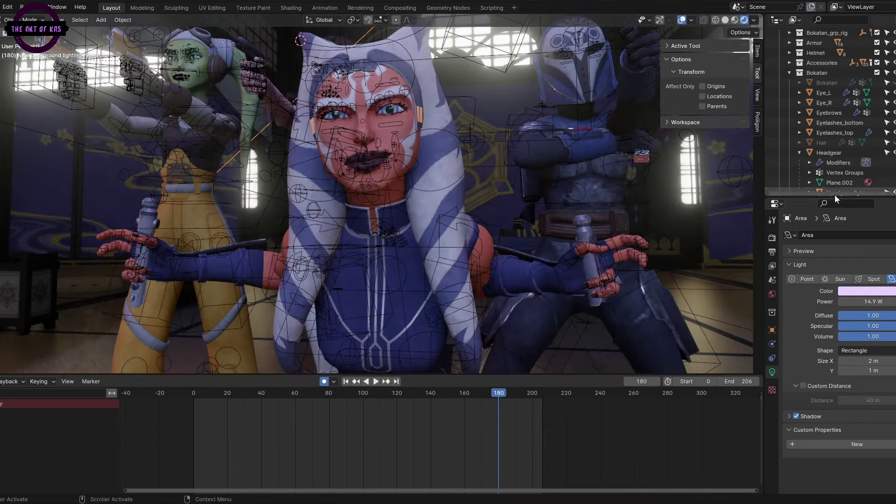
Step: Collapse Bokatan and expand Ahsoka's Lightsaber collection in the Outliner
left_click(790, 73)
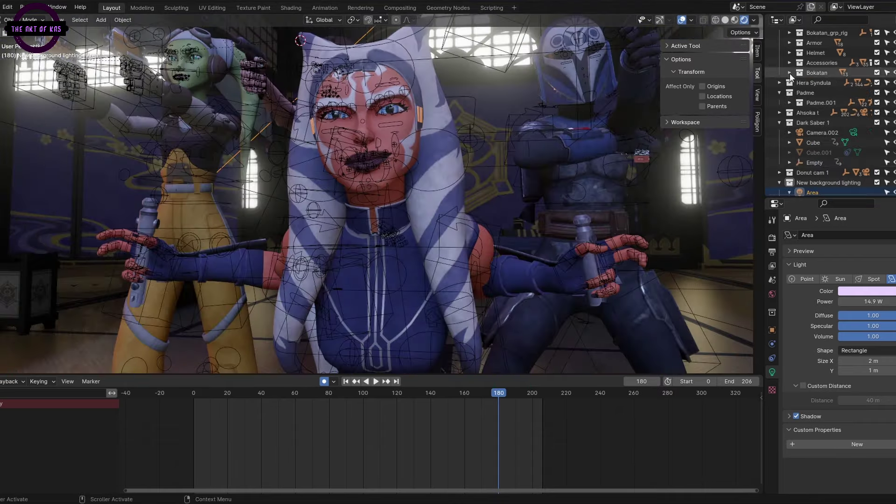
left_click(789, 122, "shift")
scroll(842, 134, "down", 3)
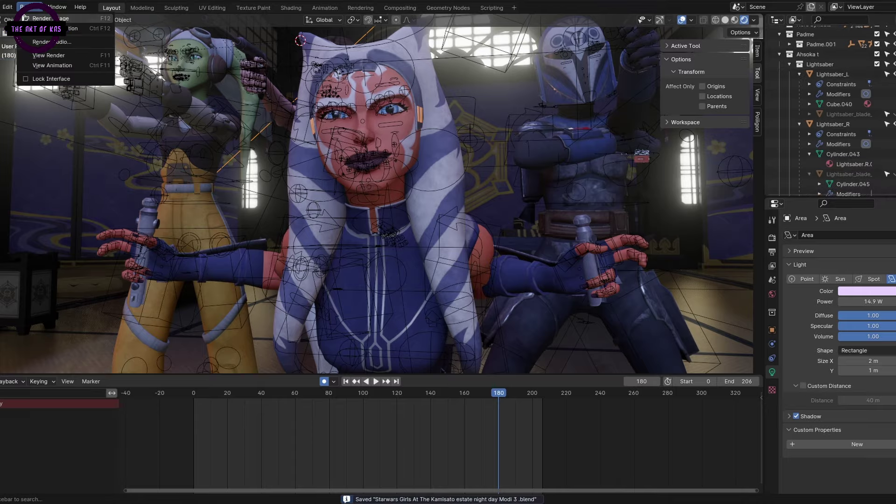
Step: Render frame 180 as a still, inspect the result, then select Padme's rig
left_click(41, 18)
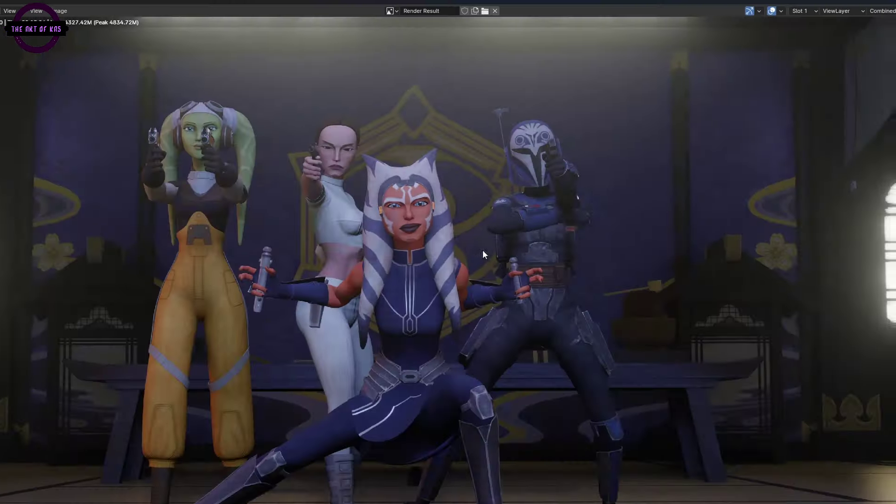
scroll(622, 314, "up", 3)
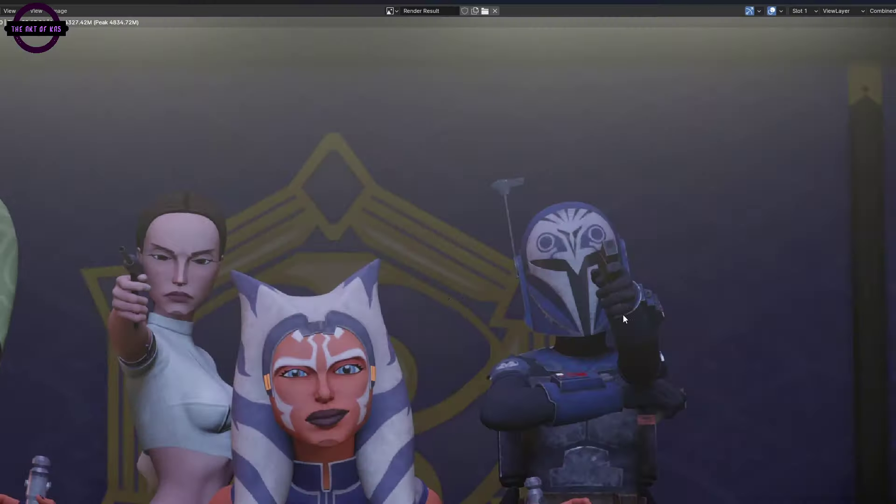
middle_click_drag(622, 314, 443, 269)
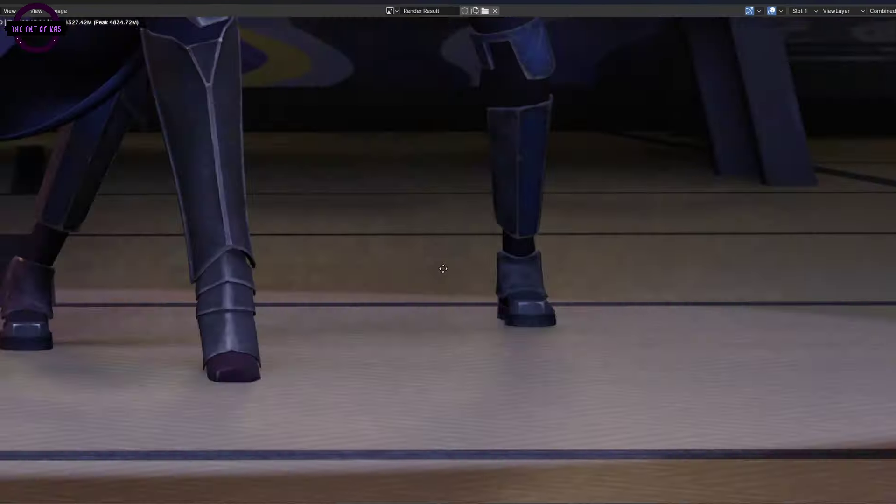
scroll(443, 268, "down", 5)
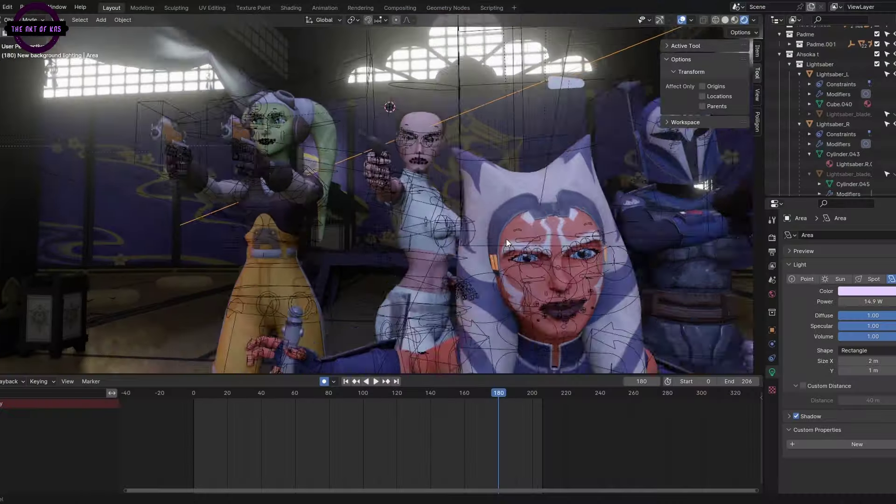
left_click(391, 158)
Step: Zoom in on Padme's eye, select her upper eyelid control, and save the file
scroll(391, 158, "up", 3)
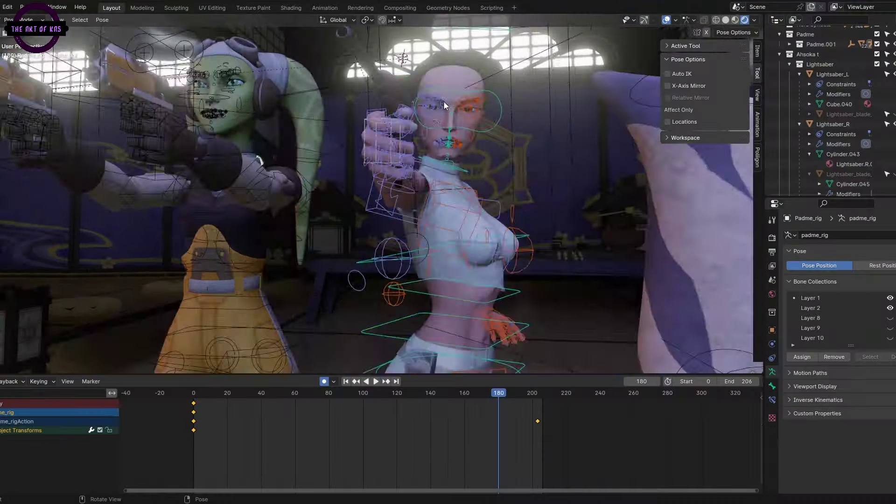
middle_click_drag(445, 105, 371, 201)
scroll(371, 201, "up", 5)
left_click(481, 146)
middle_click_drag(500, 157, 485, 356)
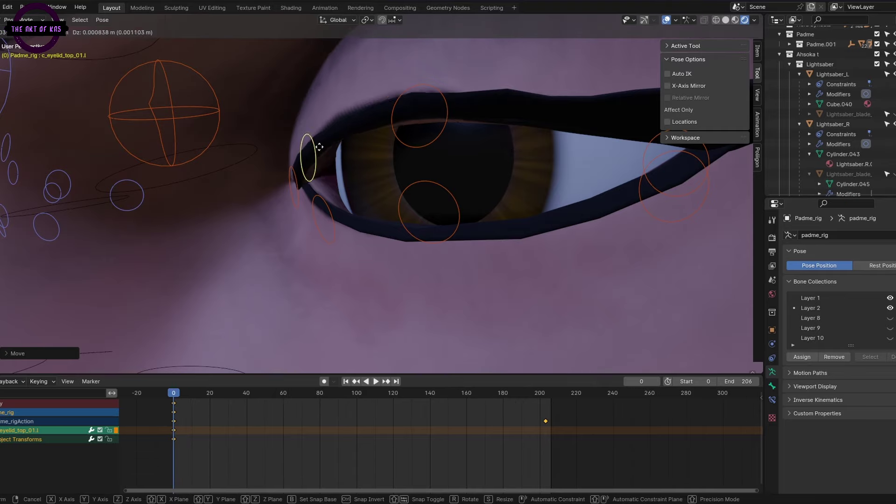
middle_click_drag(306, 154, 259, 180)
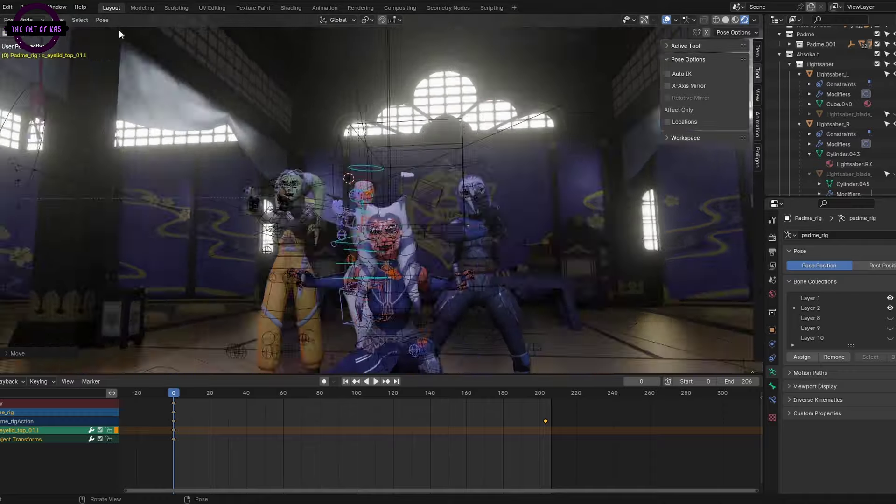
scroll(424, 198, "up", 8)
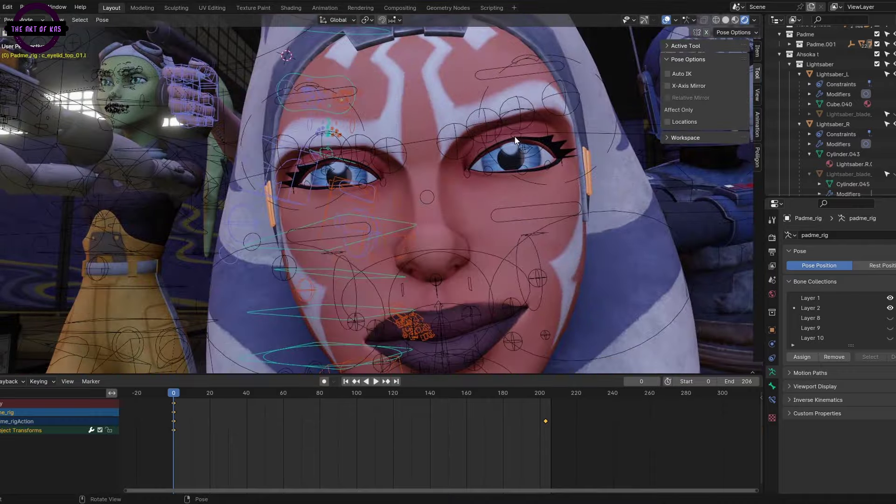
key("ctrl+s")
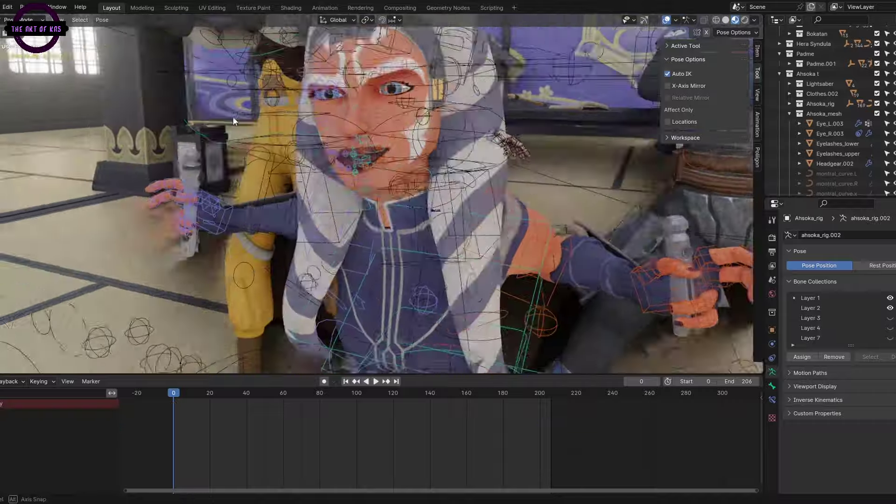
Step: Move Ahsoka's lower eyelid along Z and adjust the eyelid corner positions
scroll(393, 262, "up", 6)
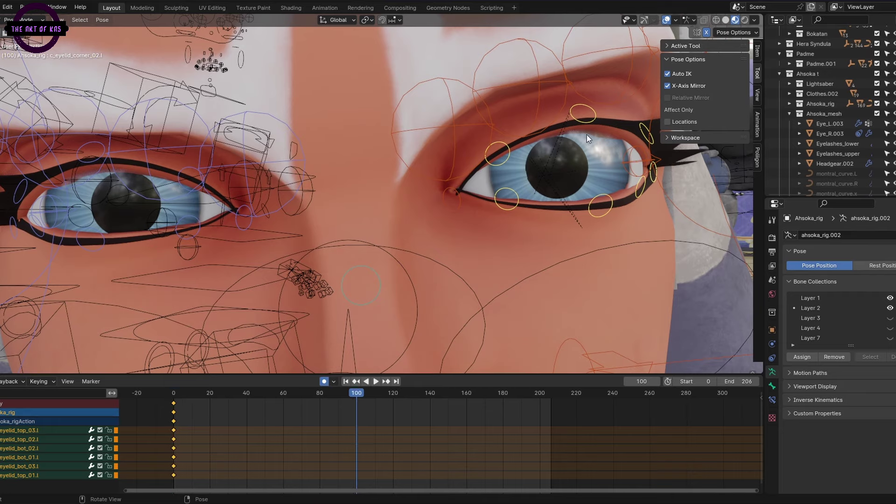
left_click(583, 113)
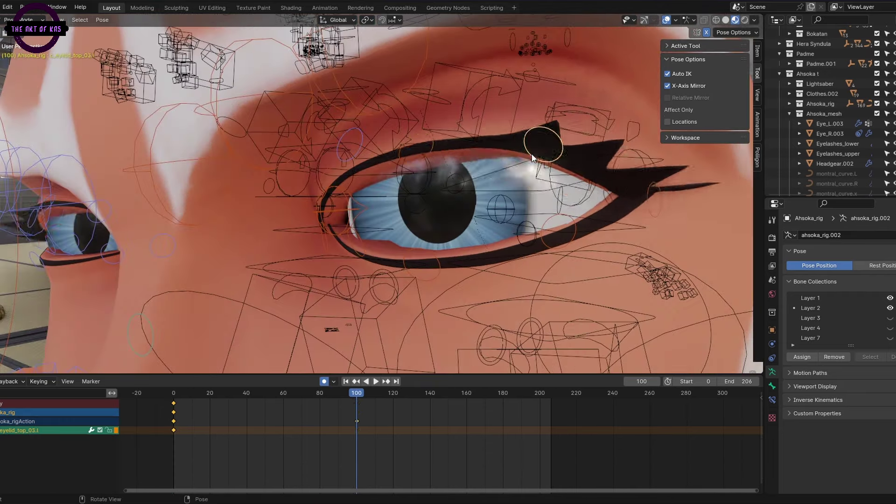
key("g")
key("z")
left_click(562, 196)
middle_click_drag(562, 196, 320, 172)
left_click(428, 165)
middle_click_drag(428, 165, 494, 125)
left_click(309, 237)
Step: Reposition the upper eyelid controls eyelid_top_02.l and c_eyelid_top_03.l
left_click(362, 188)
key("g")
left_click(360, 202)
left_click(312, 242, "shift")
left_click(494, 125)
key("g")
left_click(505, 163)
Step: Move Ahsoka's upper lip and the lips_bot.l lower lip control
middle_click_drag(505, 164, 402, 201)
scroll(402, 200, "down", 5)
scroll(239, 210, "up", 5)
left_click(239, 209)
key("g")
left_click(239, 210)
middle_click_drag(239, 209, 475, 197)
left_click(475, 197)
scroll(475, 197, "down", 2)
left_click(475, 224)
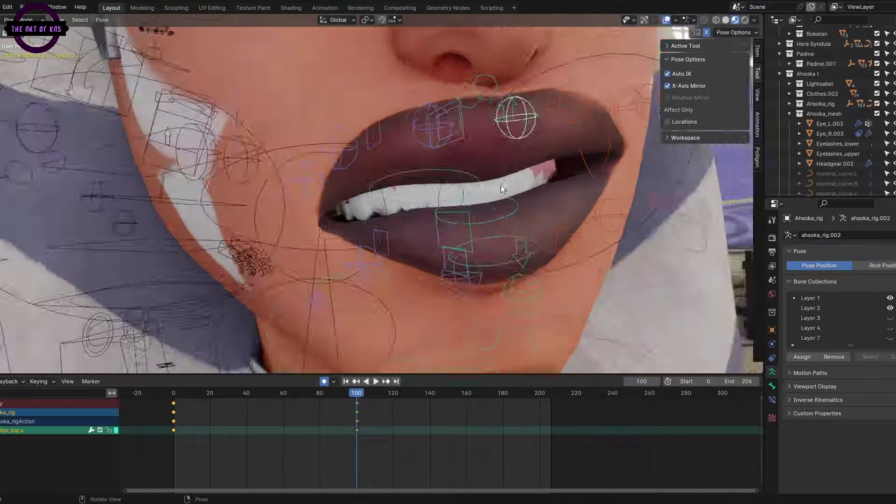
key("g")
left_click(579, 234)
Step: Scrub to frame 100 to preview the face and undo back to the closed-lip pose
scroll(496, 301, "down", 5)
left_click_drag(189, 392, 356, 392)
scroll(472, 279, "up", 3)
left_click(471, 285)
key("ctrl+z")
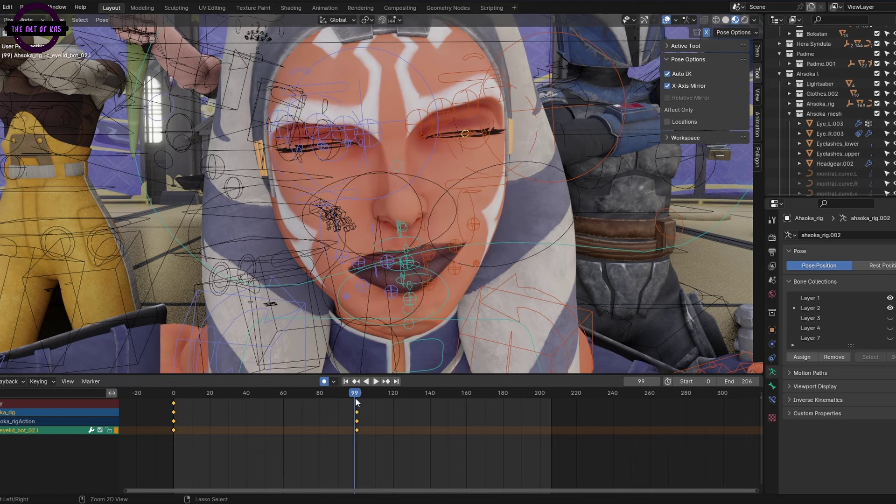
Step: Frame the eyelid bone, key it in the timeline, play back the blink, and save
key("KP_Decimal")
scroll(837, 134, "down", 10)
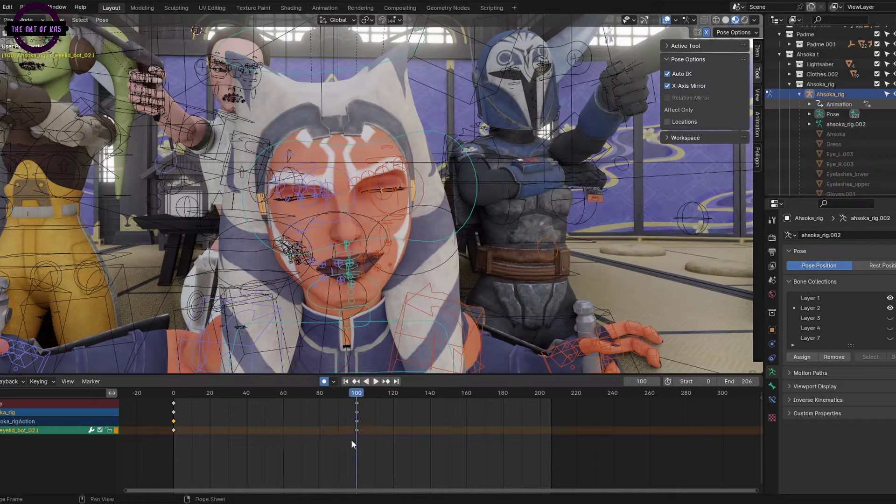
key("Down")
right_click(358, 434)
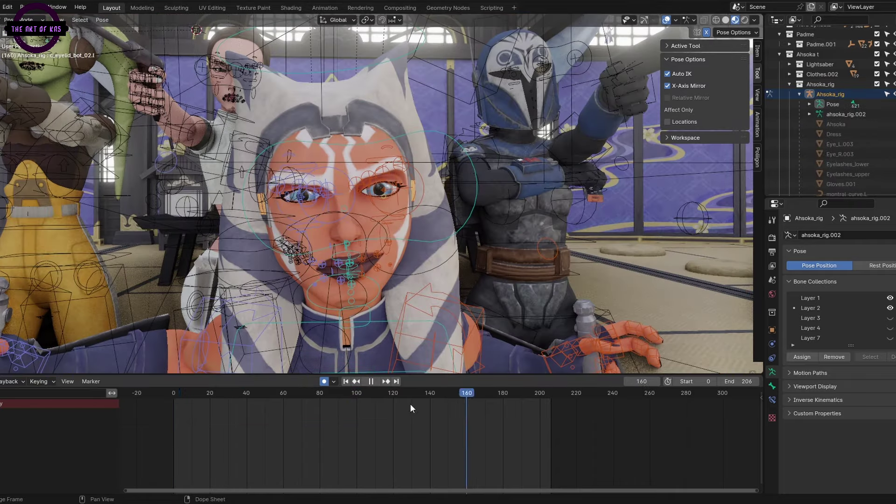
key("space")
key("ctrl+s")
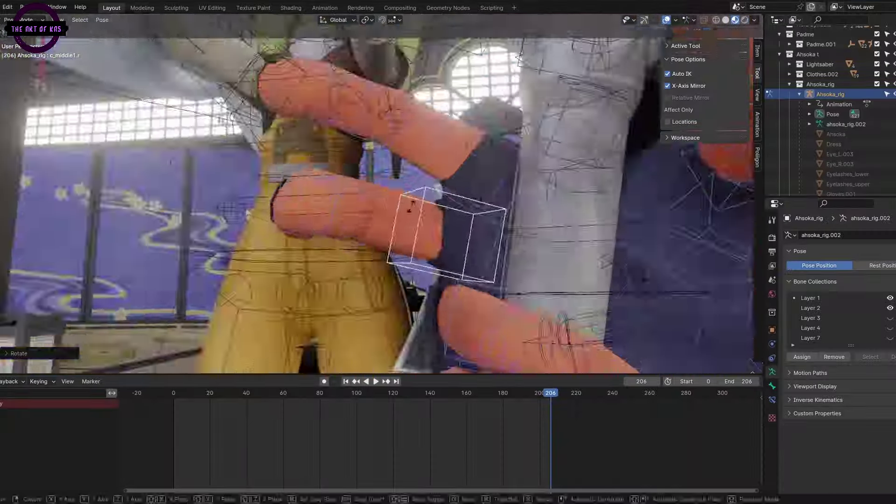
Step: Finish rotating Ahsoka's thumb, pick index bones c_index1.l and c_index3.l, then select Padmé's c_eyelid_top_02.r
middle_click_drag(412, 204, 485, 188)
left_click(340, 109)
left_click(346, 217)
left_click(458, 191)
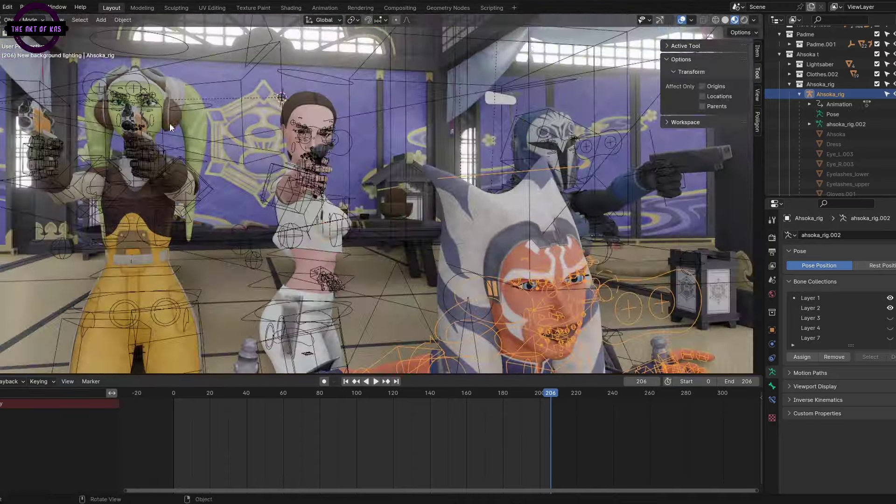
left_click(346, 71)
scroll(347, 71, "up", 10)
Step: Move Padmé's upper eyelid bone c_eyelid_top_02.r and jump to frame 0
middle_click_drag(283, 136, 282, 110)
key("g")
left_click(198, 215)
middle_click_drag(199, 215, 467, 154)
left_click(339, 229)
key("shift+Left")
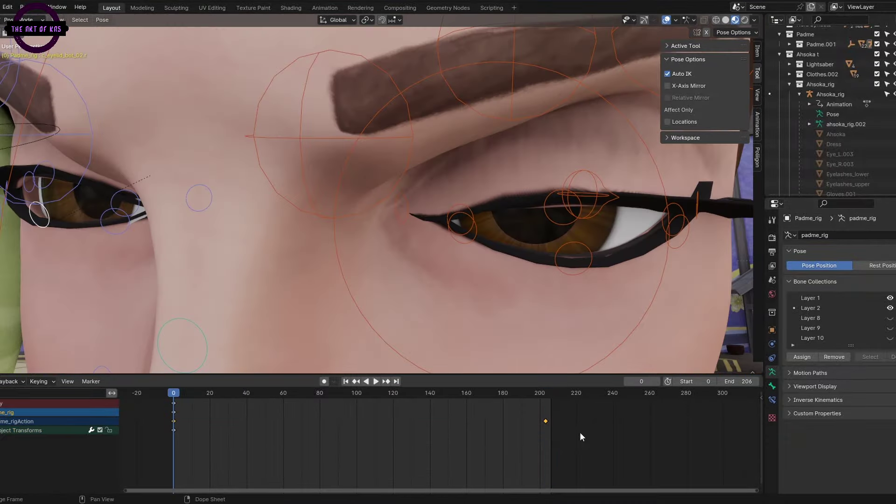
middle_click_drag(466, 280, 409, 186)
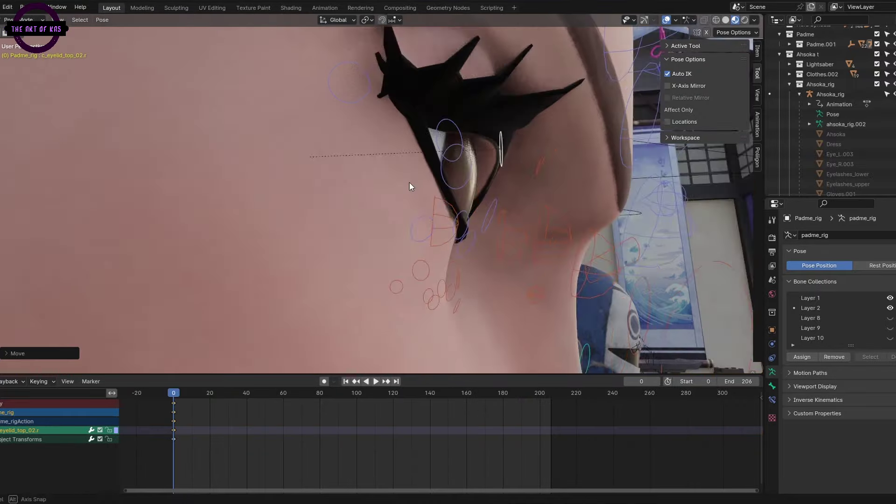
Step: Move c_eyelid_top_03.r, then select c_eyelid_bot_02.r and the left eye's c_eyelid_top_02.l
left_click(435, 140)
key("g")
left_click(446, 149)
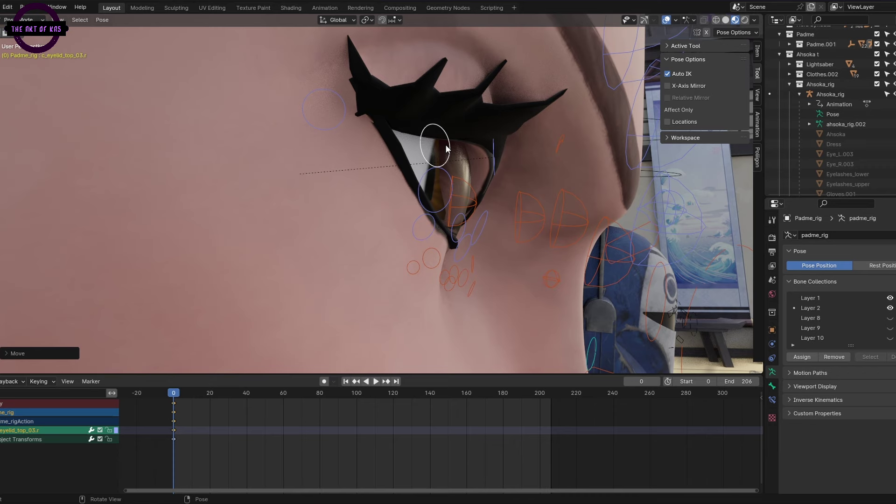
middle_click_drag(446, 144, 351, 200)
left_click(351, 199)
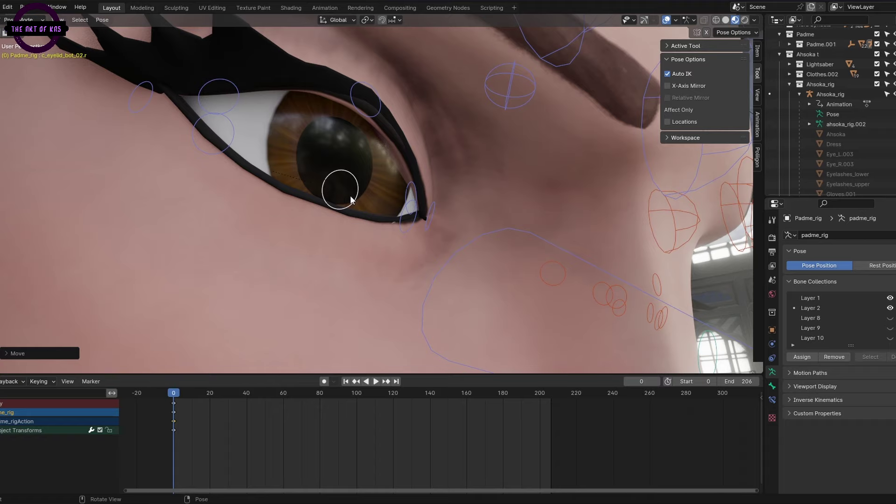
scroll(351, 200, "down", 3)
middle_click_drag(351, 200, 387, 170)
left_click(388, 170)
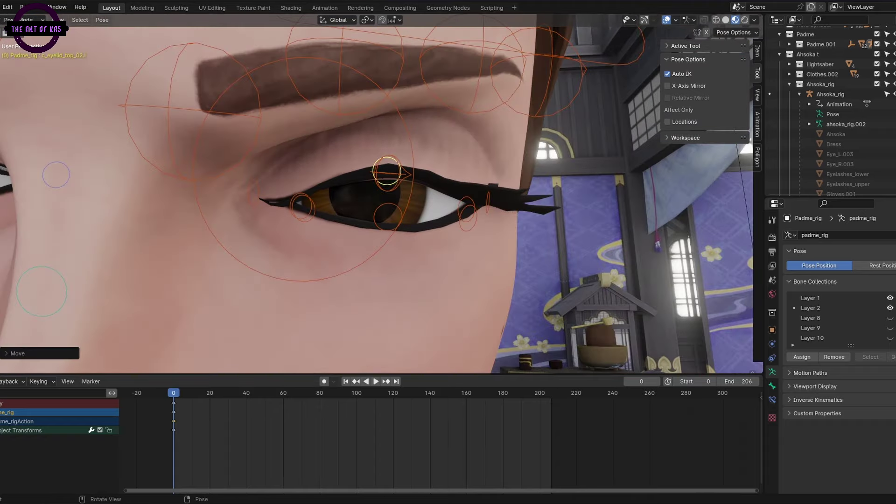
Step: Zoom out to a wide front view and render the current frame with F12
key("Home")
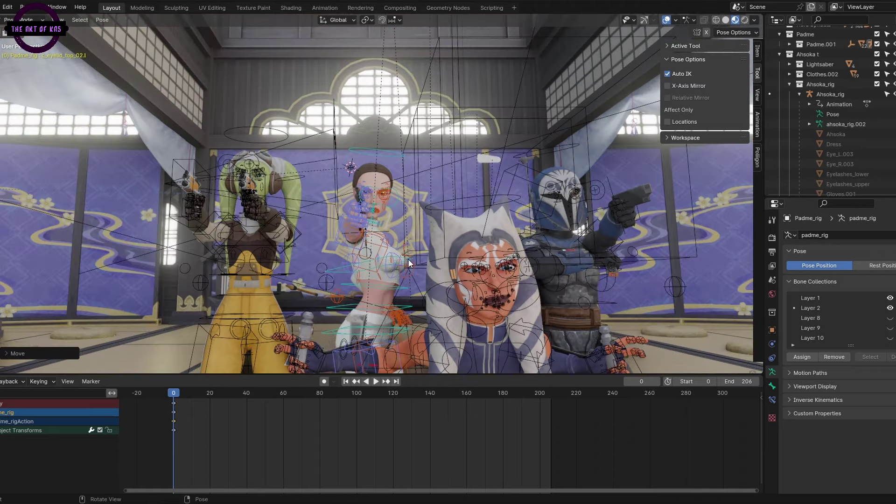
middle_click_drag(408, 259, 420, 242)
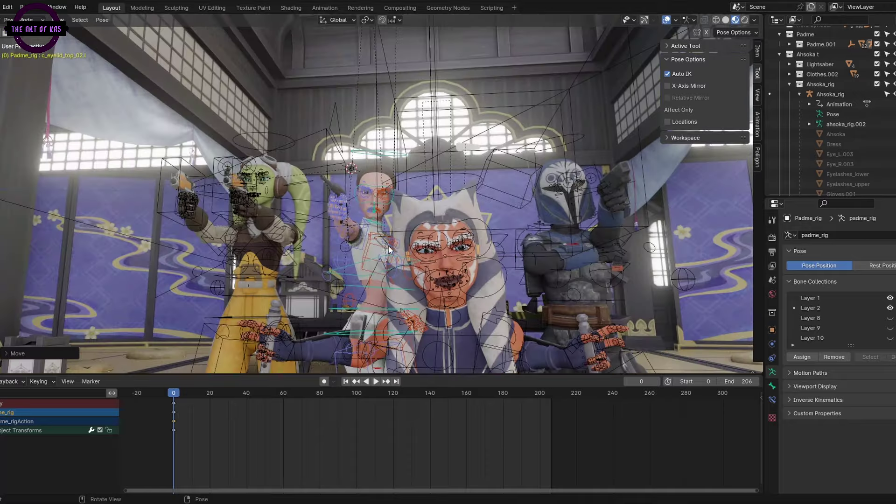
left_click(772, 237)
key("F12")
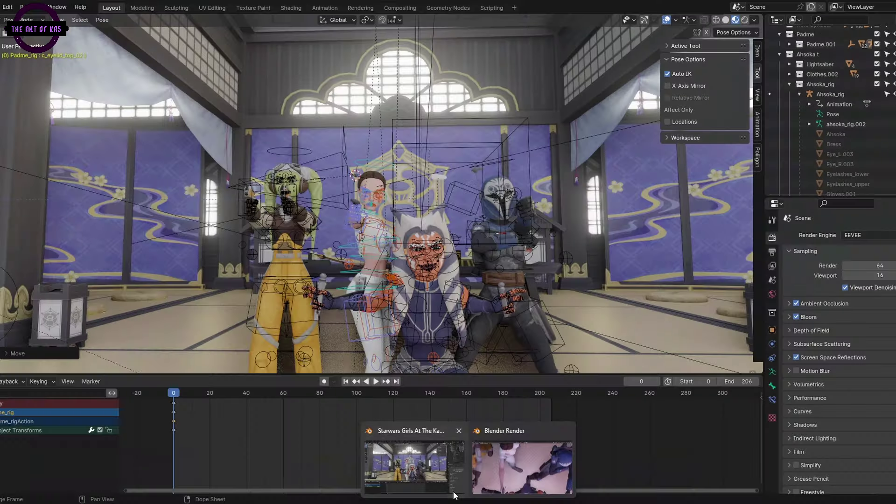
Step: Zoom and pan across the render to inspect the armoured figure
left_click(520, 459)
scroll(326, 317, "up", 5)
middle_click_drag(330, 260, 351, 107)
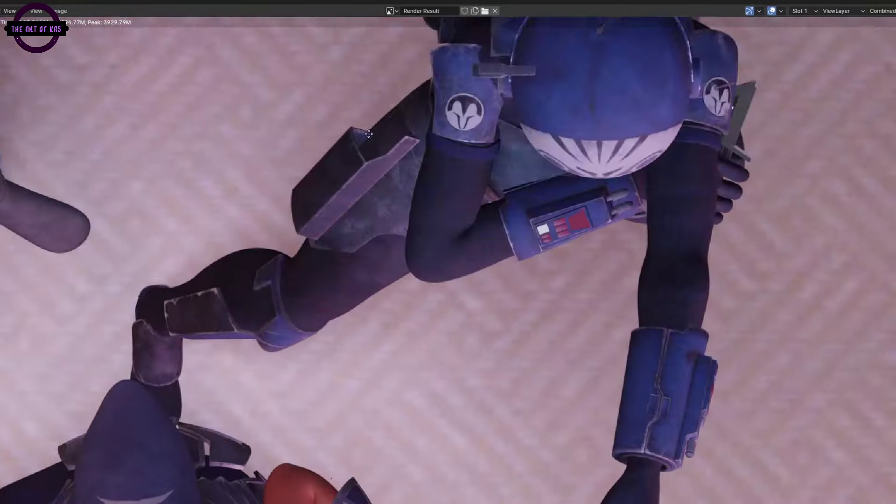
scroll(351, 107, "down", 5)
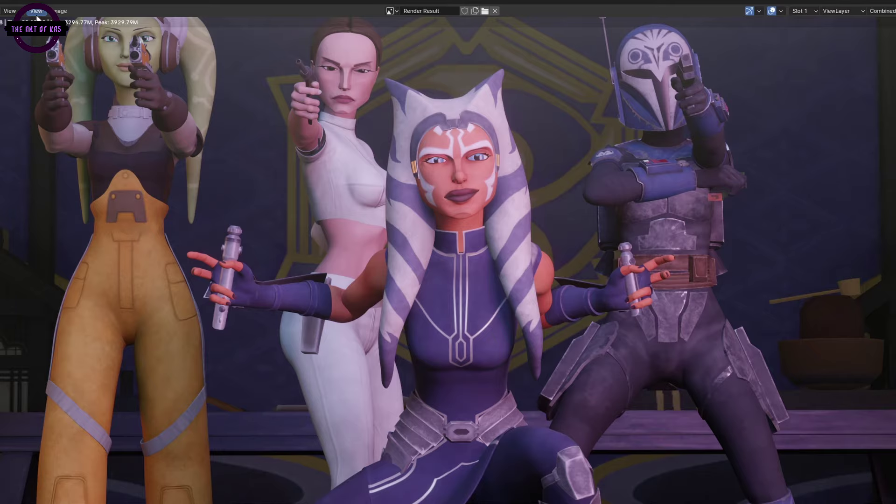
scroll(390, 142, "down", 4)
scroll(406, 250, "up", 6)
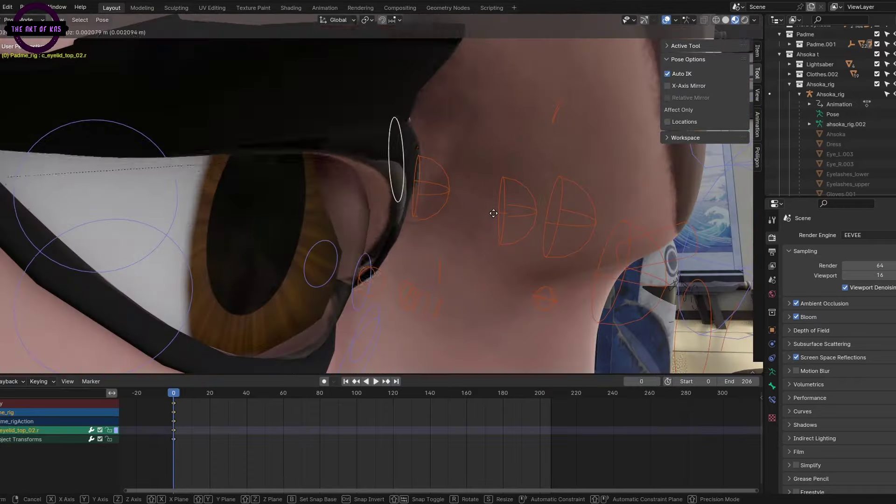
Step: Adjust Padmé's eyelid bones c_eyelid_top_03.r, c_eyelid_top_01.r and c_eyelid_bot_02.l
left_click(182, 193)
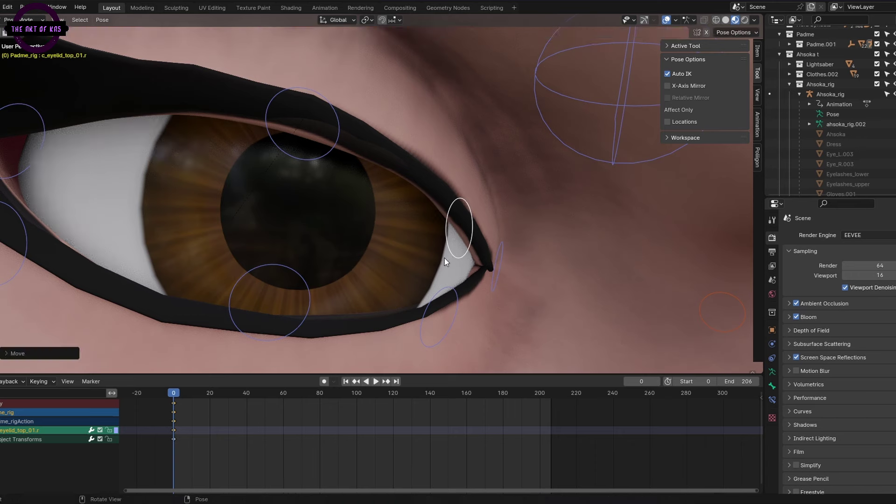
left_click(446, 262)
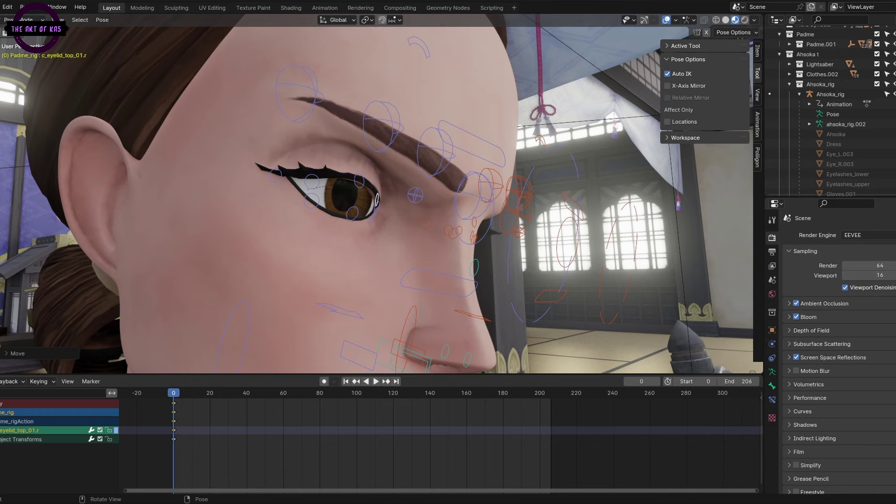
scroll(335, 198, "up", 6)
left_click(463, 161)
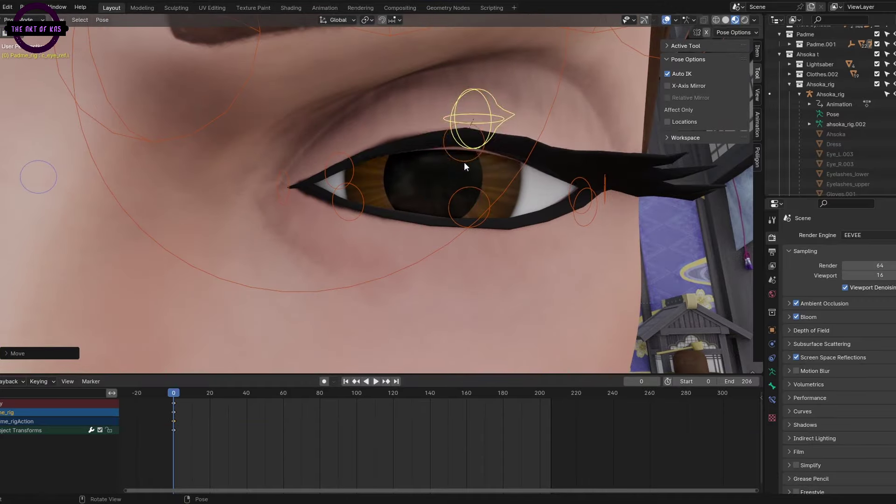
middle_click_drag(464, 161, 268, 230)
scroll(268, 230, "down", 8)
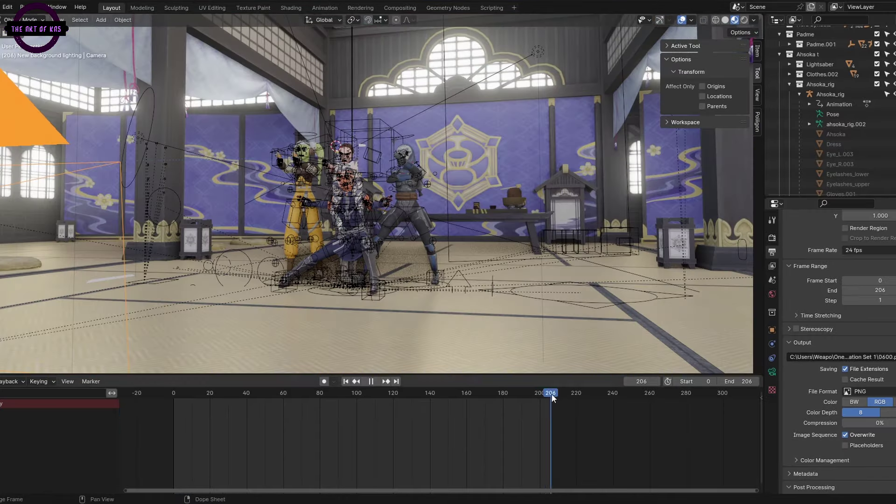
Step: Check the 3840×2160, frames 0–206 TIFF output settings, then select all rendered frames
scroll(791, 327, "down", 3)
scroll(788, 280, "up", 2)
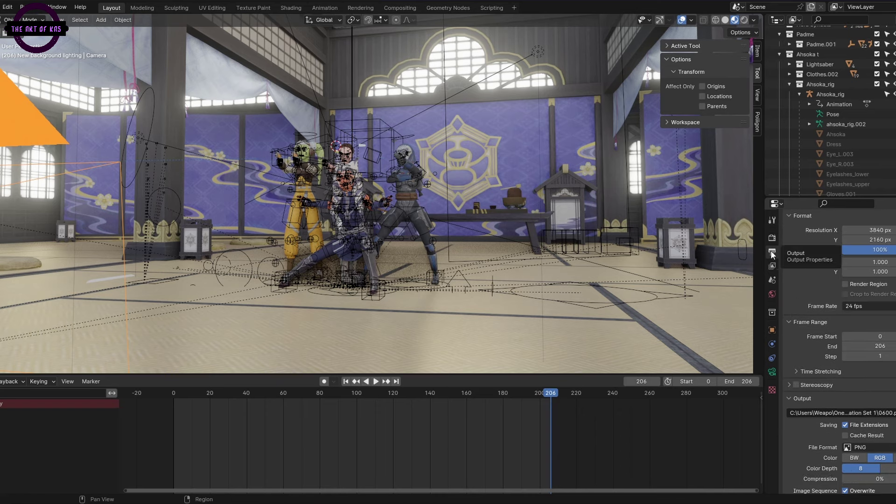
scroll(803, 348, "down", 2)
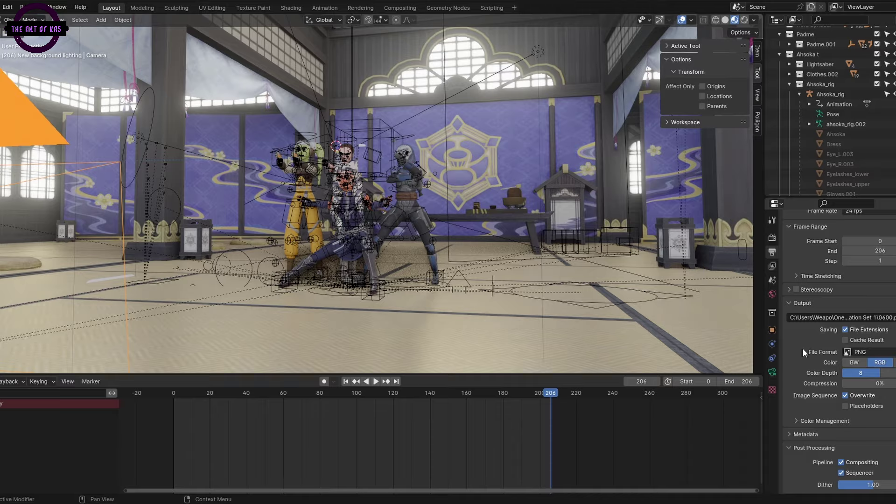
middle_click_drag(583, 326, 574, 303)
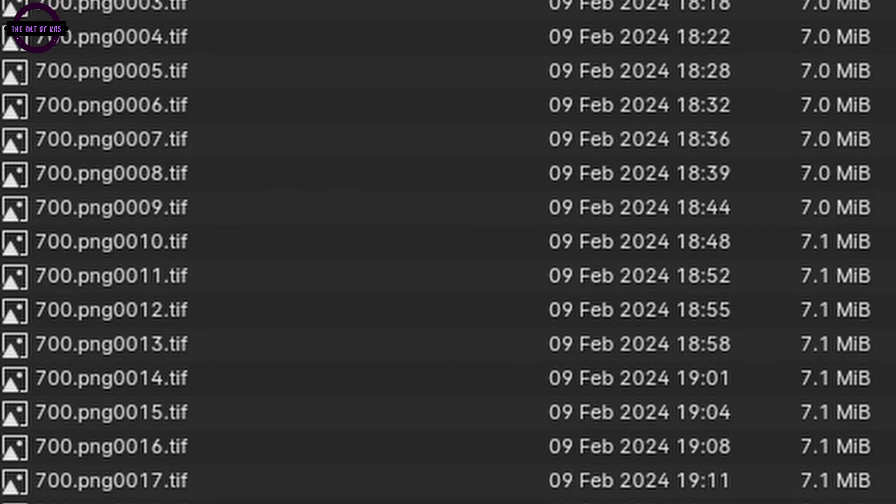
left_click_drag(628, 140, 628, 368)
Step: Add the selected frames as a 251-frame image strip and play the sequence
key("Return")
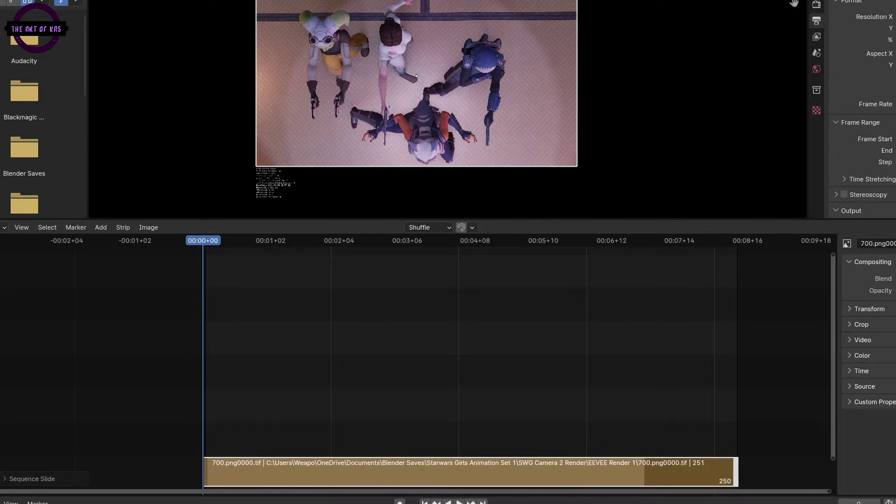
key("space")
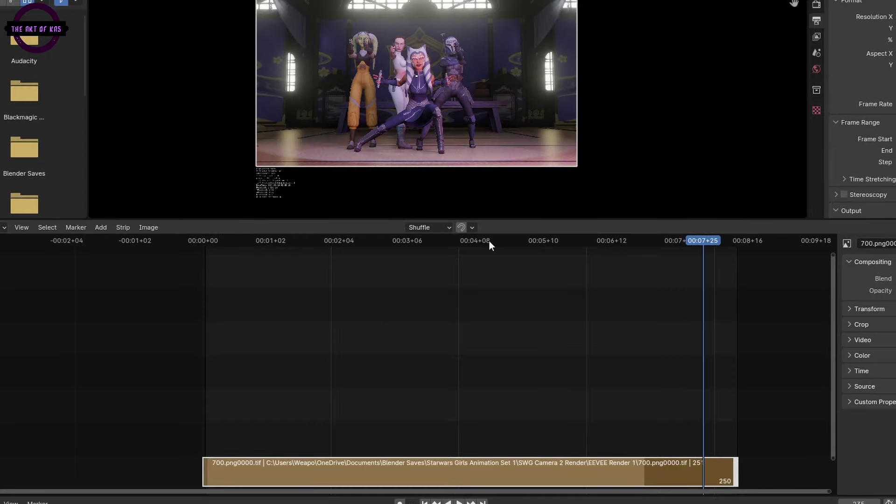